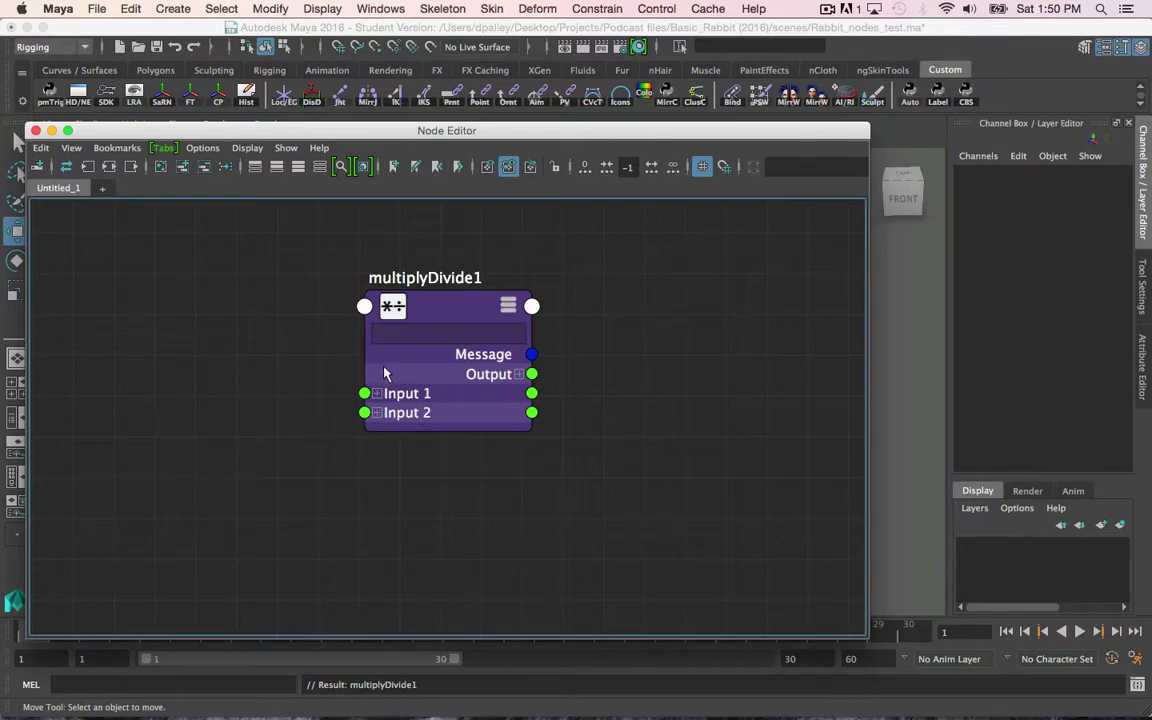
Expand multiplyDivide1's Input 2 and Input 1 into their X, Y and Z components.
{"action": "left_click", "coordinate": [376, 412]}
{"action": "left_click", "coordinate": [376, 393]}
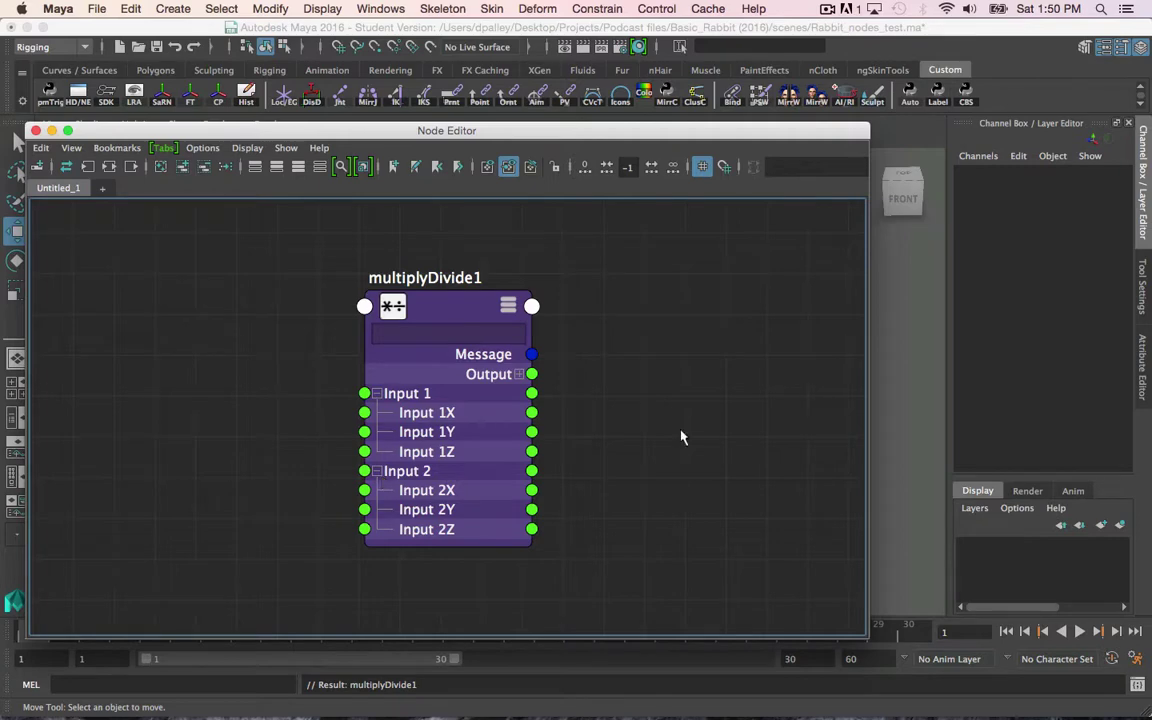
Check multiplyDivide1's Operation, leave it at Multiply, and expand Output into X, Y, Z.
{"action": "left_click", "coordinate": [435, 318]}
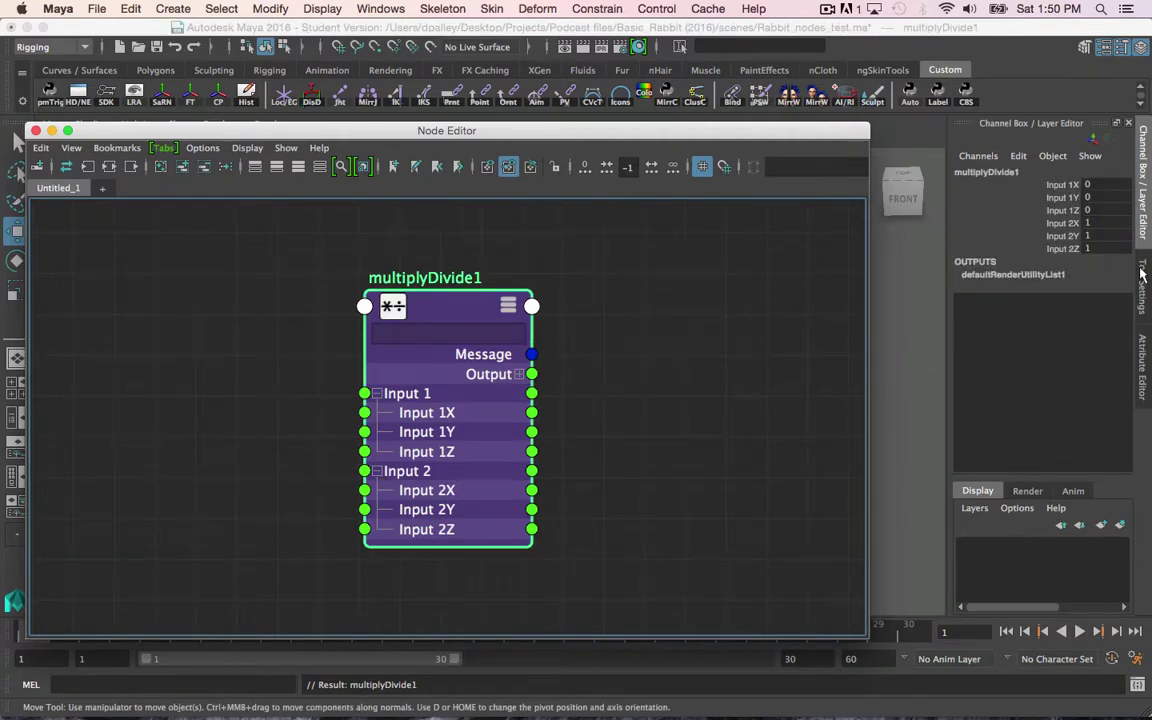
{"action": "left_click", "coordinate": [1140, 352]}
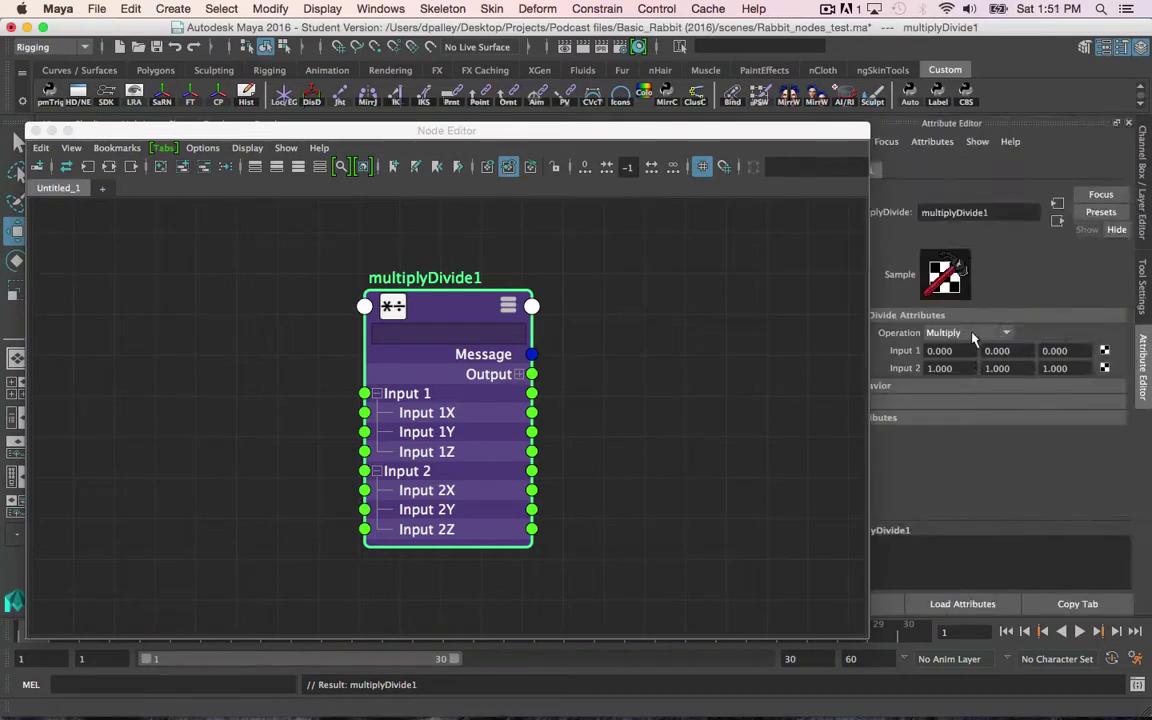
{"action": "left_click", "coordinate": [968, 334]}
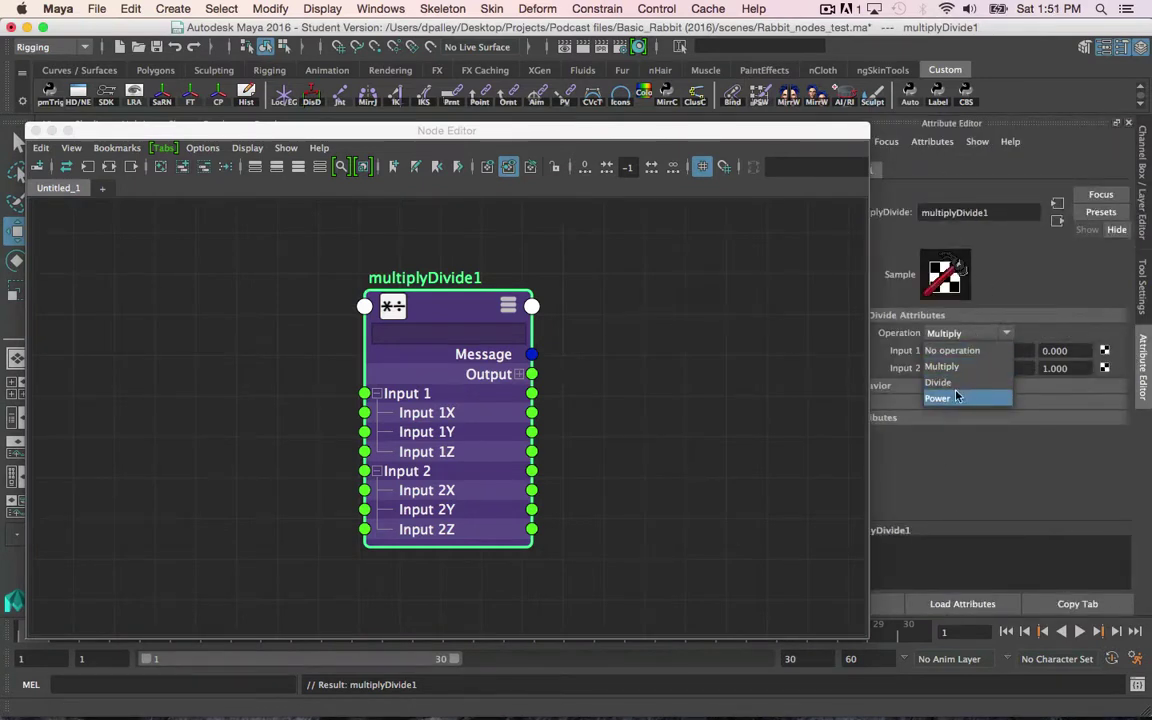
{"action": "left_click", "coordinate": [597, 345]}
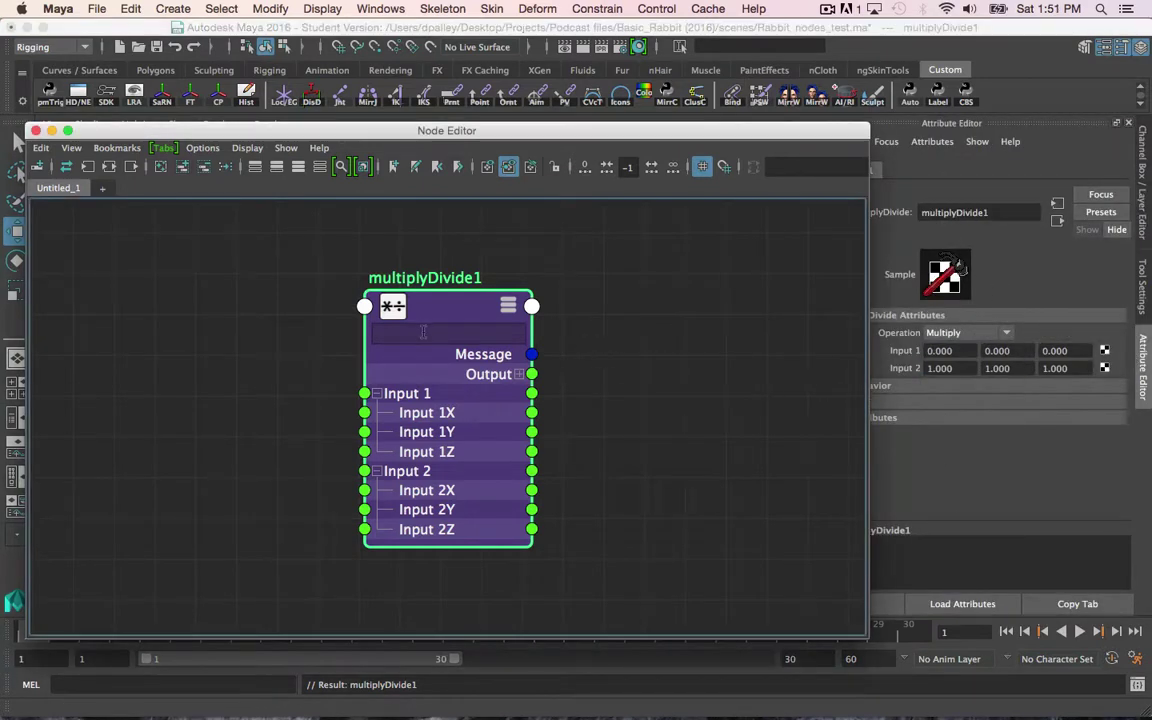
{"action": "left_click", "coordinate": [519, 374]}
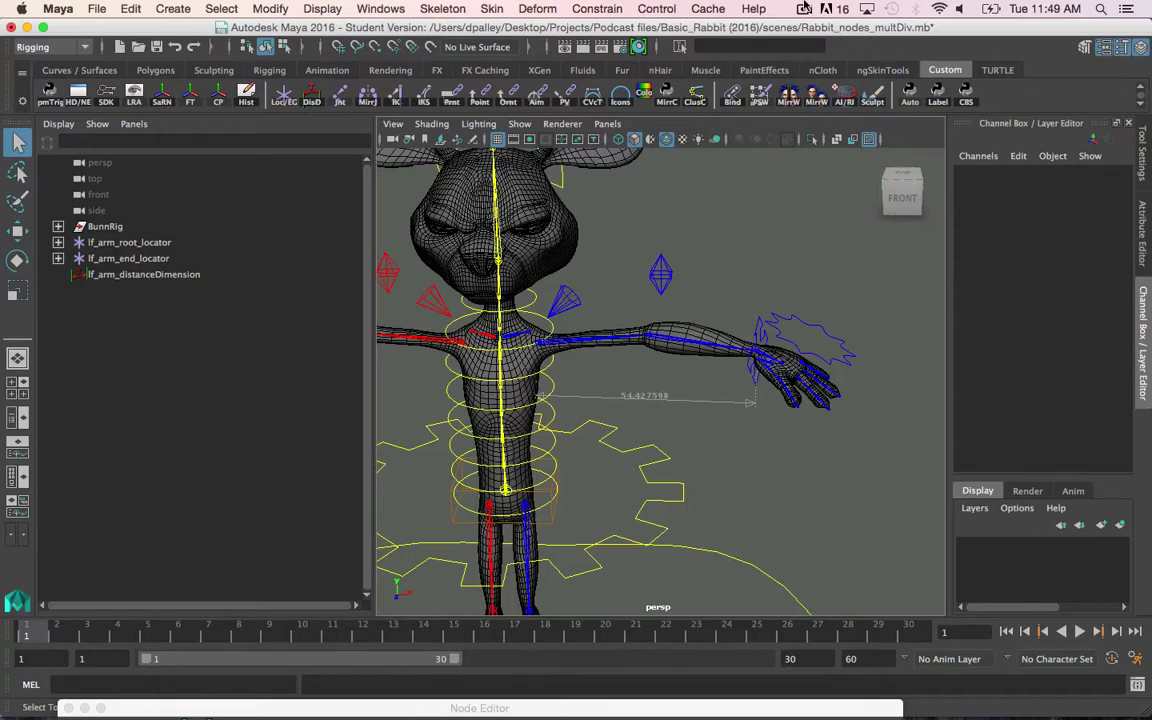
Orbit the rabbit rig and select both arm locators and the distance dimension.
{"action": "left_click_drag", "start_coordinate": [745, 262], "coordinate": [774, 258], "text": "alt"}
{"action": "left_click_drag", "start_coordinate": [694, 219], "coordinate": [738, 249], "text": "alt"}
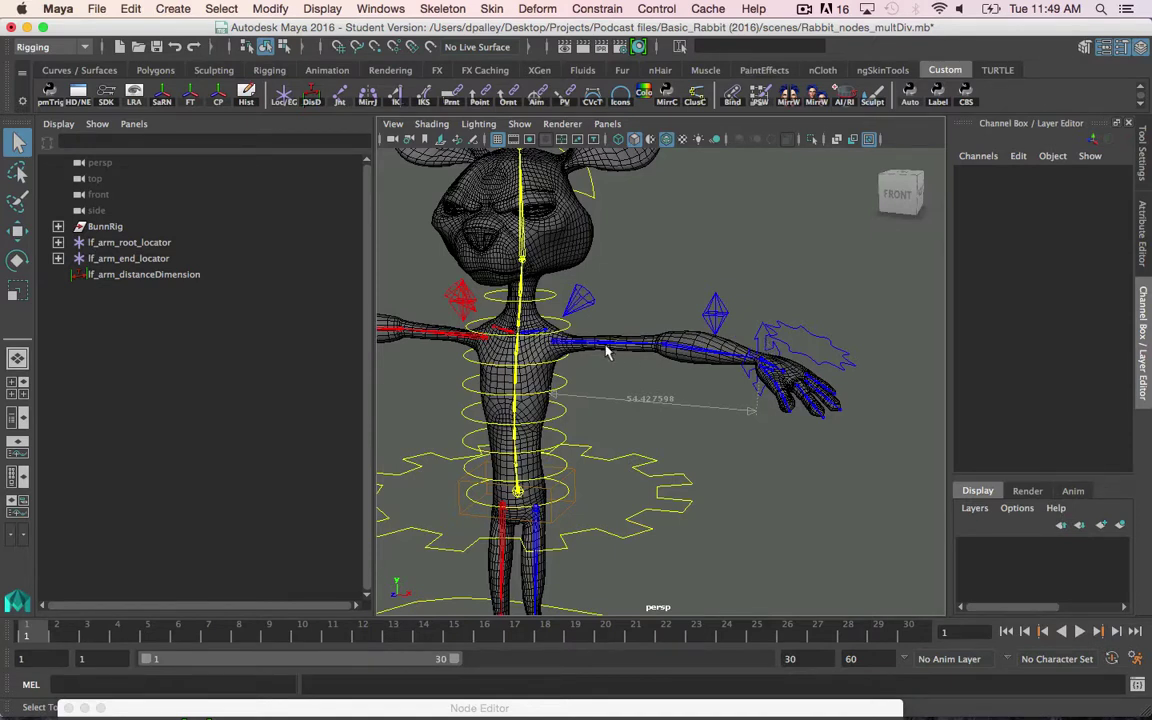
{"action": "left_click_drag", "start_coordinate": [793, 362], "coordinate": [720, 358], "text": "alt"}
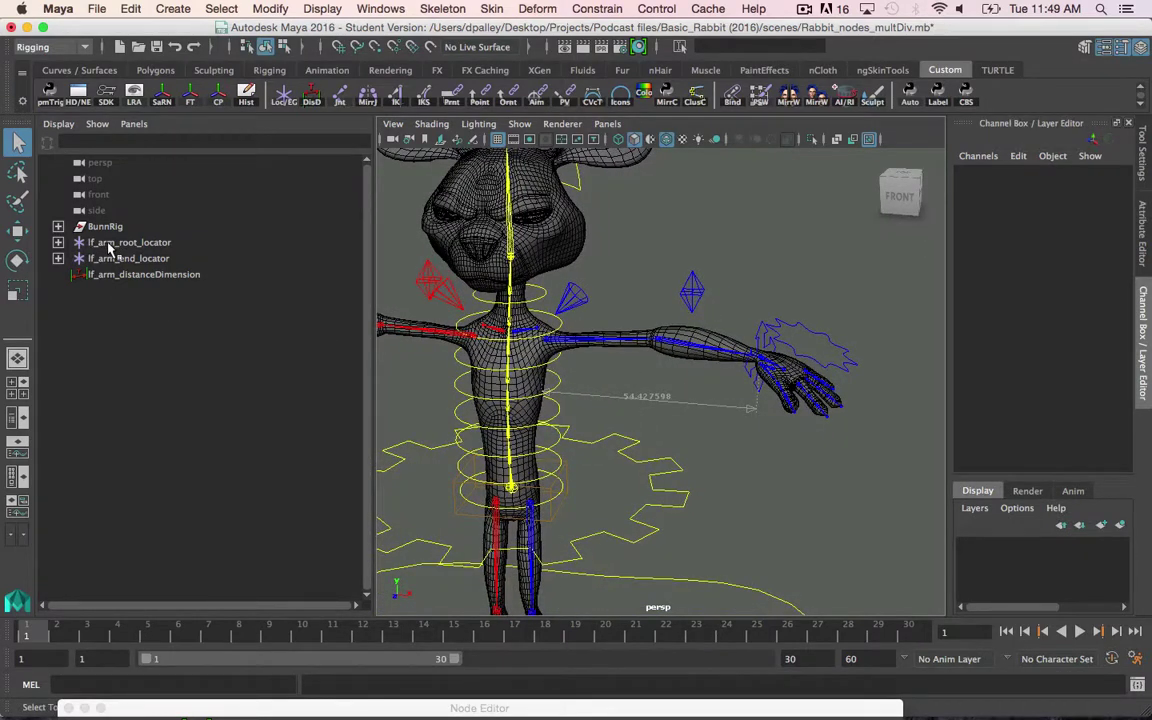
{"action": "left_click_drag", "start_coordinate": [108, 245], "coordinate": [185, 293]}
Clear the selection, then raise the Node Editor to show plusMinusAverage1 at full size.
{"action": "left_click_drag", "start_coordinate": [620, 395], "coordinate": [643, 390], "text": "alt"}
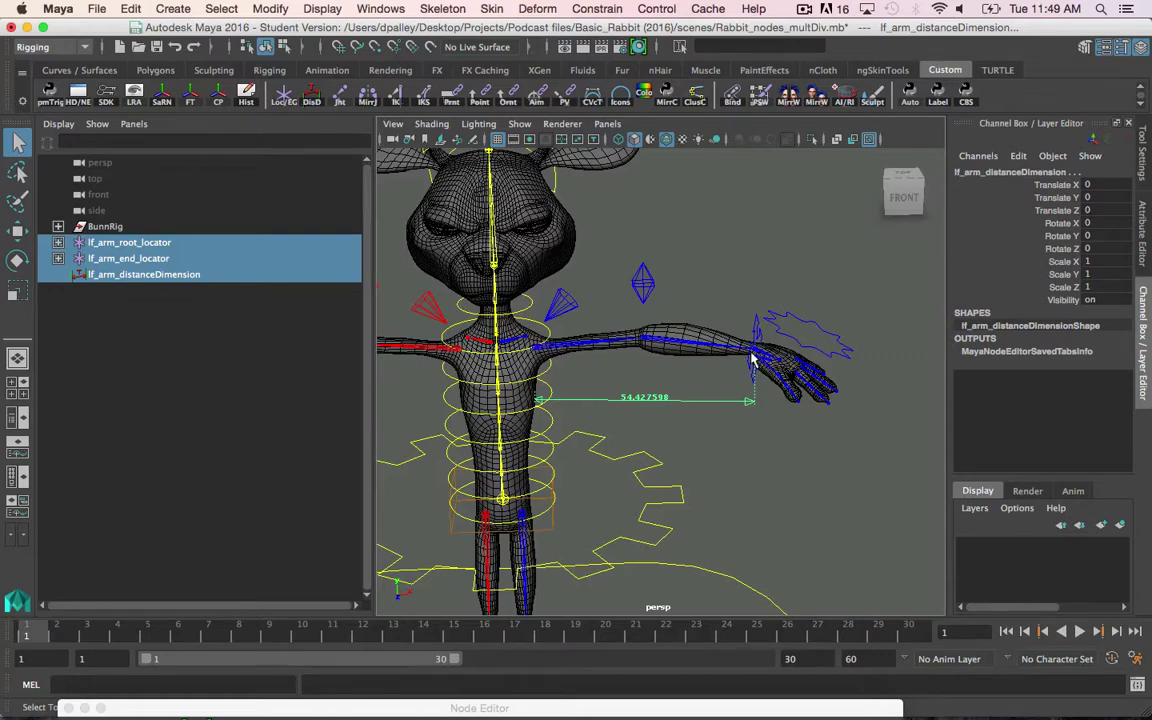
{"action": "mouse_move", "coordinate": [626, 378]}
{"action": "left_mouse_down", "text": "alt"}
{"action": "mouse_move", "coordinate": [673, 416]}
{"action": "mouse_move", "coordinate": [636, 390]}
{"action": "left_mouse_up", "text": "alt"}
{"action": "left_click", "coordinate": [634, 392]}
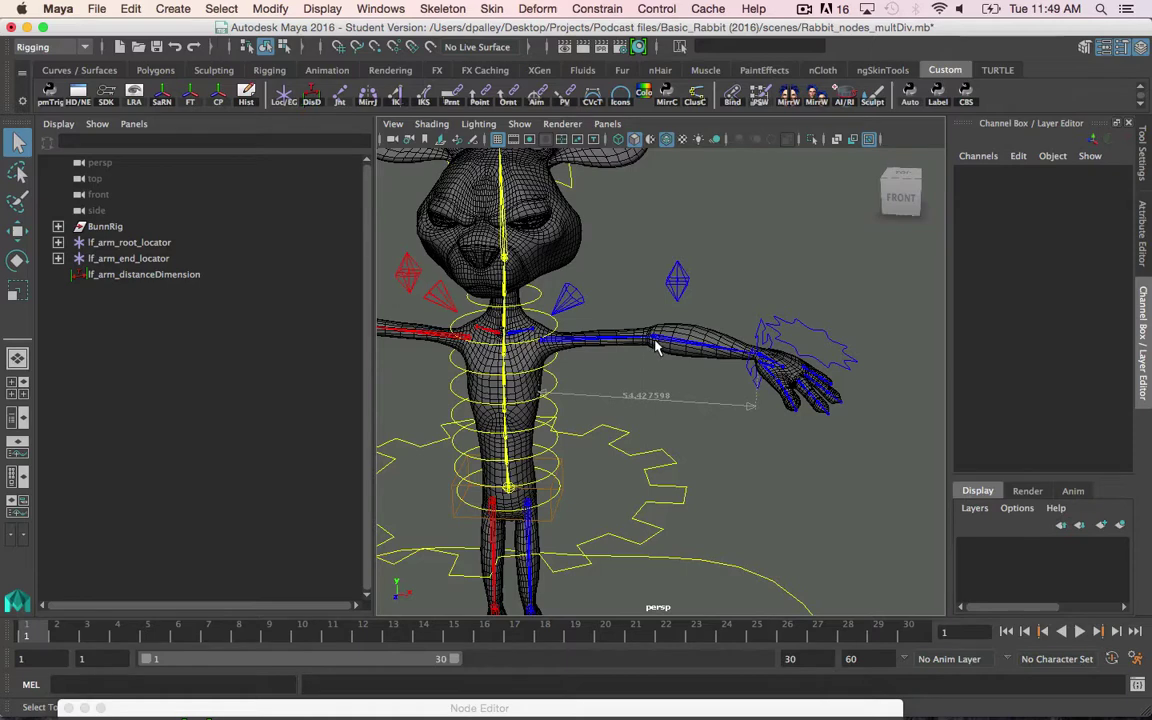
{"action": "left_click_drag", "start_coordinate": [661, 392], "coordinate": [684, 378], "text": "alt"}
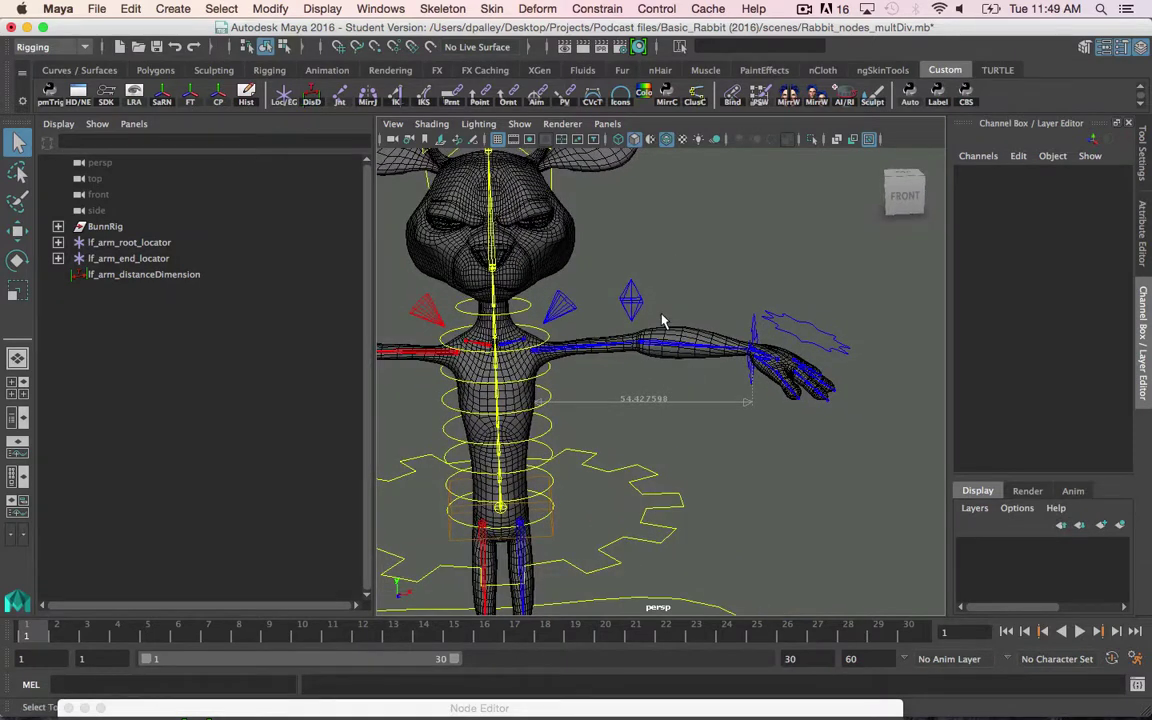
{"action": "left_click_drag", "start_coordinate": [643, 340], "coordinate": [674, 345], "text": "alt"}
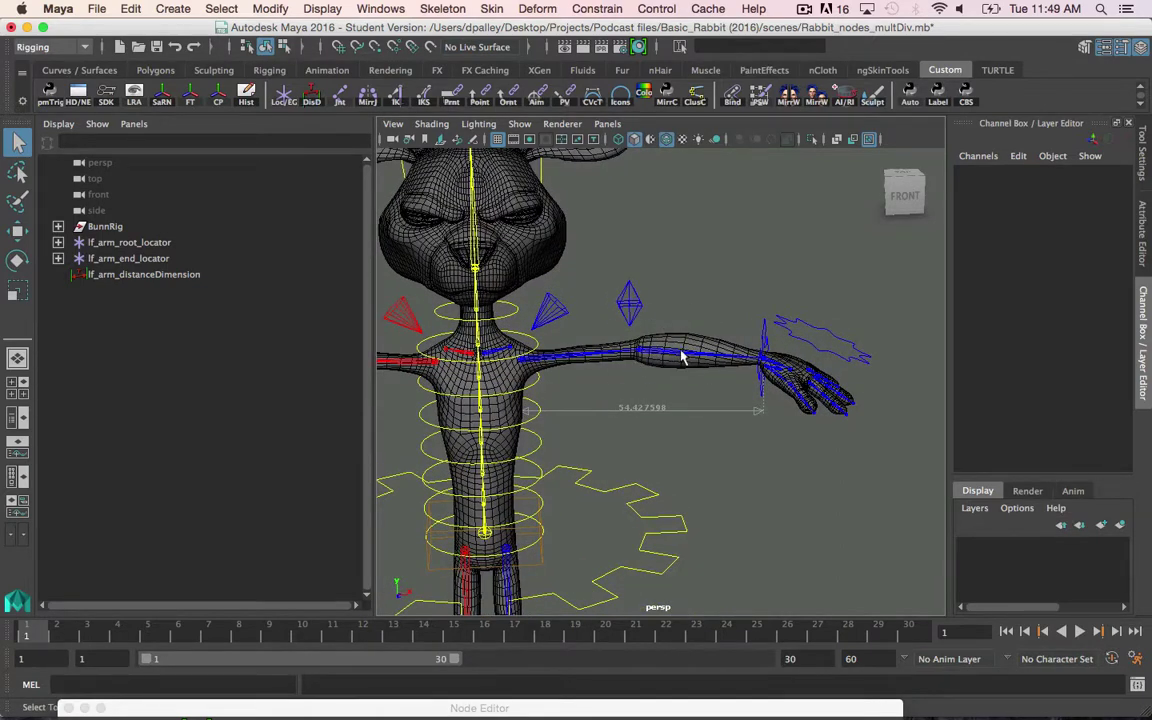
{"action": "left_click_drag", "start_coordinate": [612, 302], "coordinate": [638, 346], "text": "alt"}
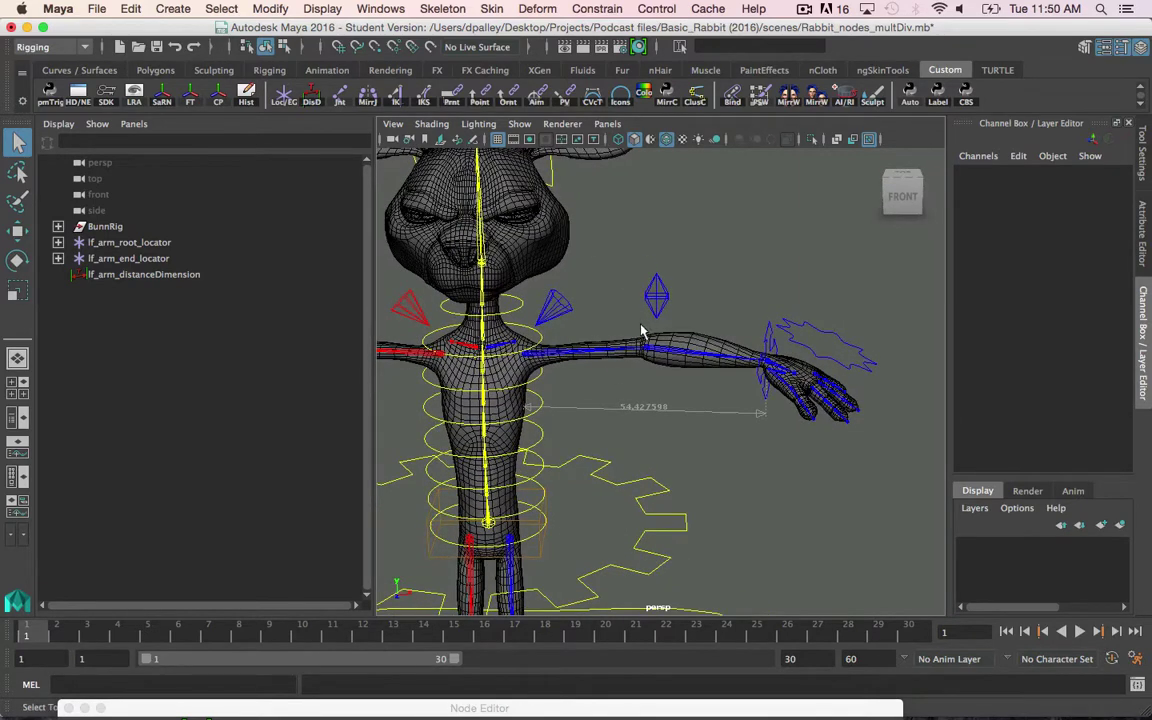
{"action": "left_click_drag", "start_coordinate": [444, 708], "coordinate": [646, 129]}
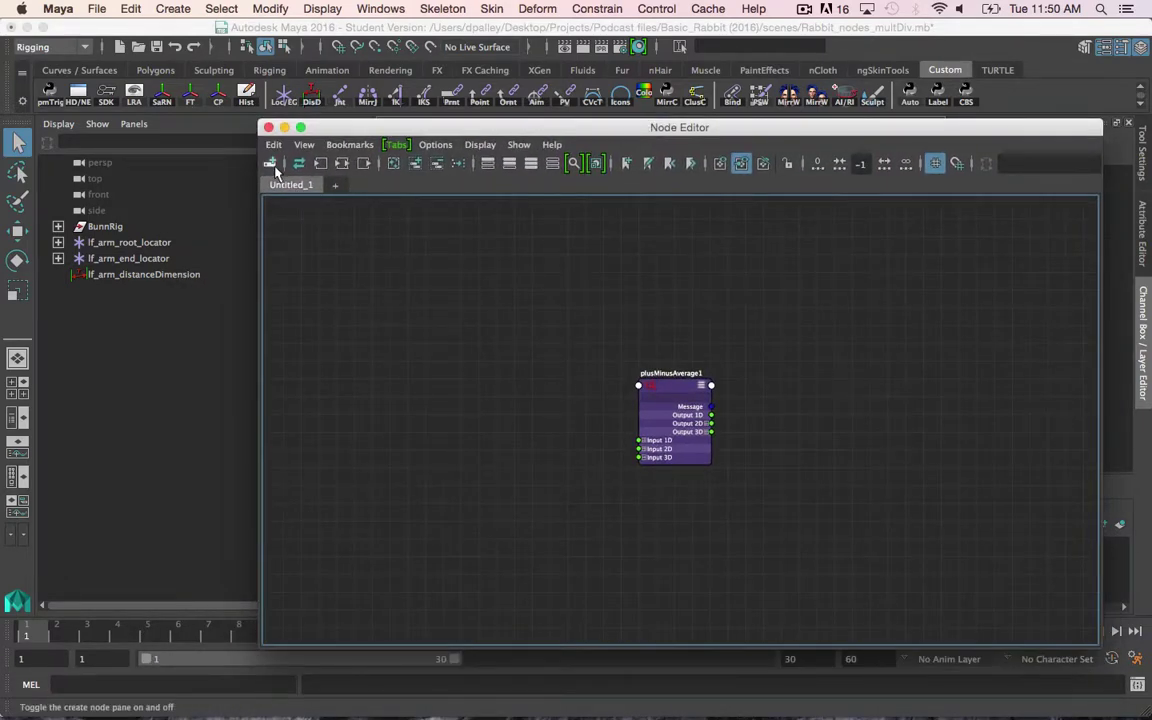
Select lf_arm_distanceDimension and step down to its lf_arm_distanceDimensionShape node.
{"action": "left_click", "coordinate": [166, 277]}
{"action": "left_click_drag", "start_coordinate": [322, 124], "coordinate": [606, 115]}
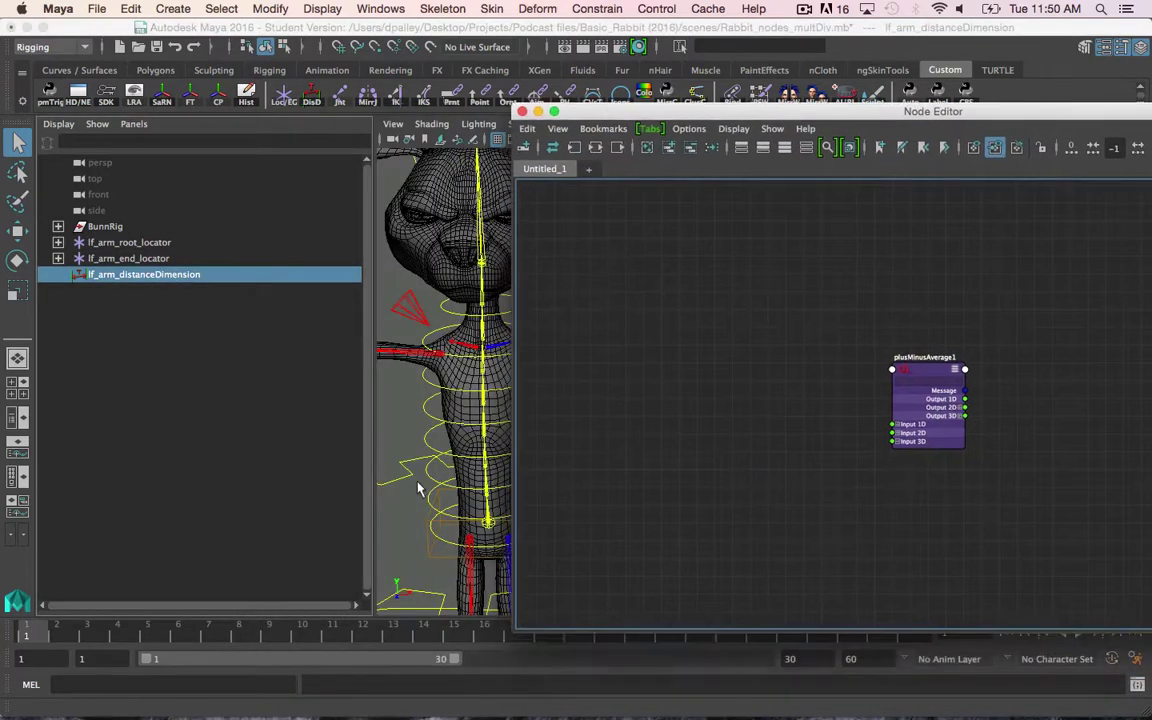
{"action": "left_click", "coordinate": [417, 479]}
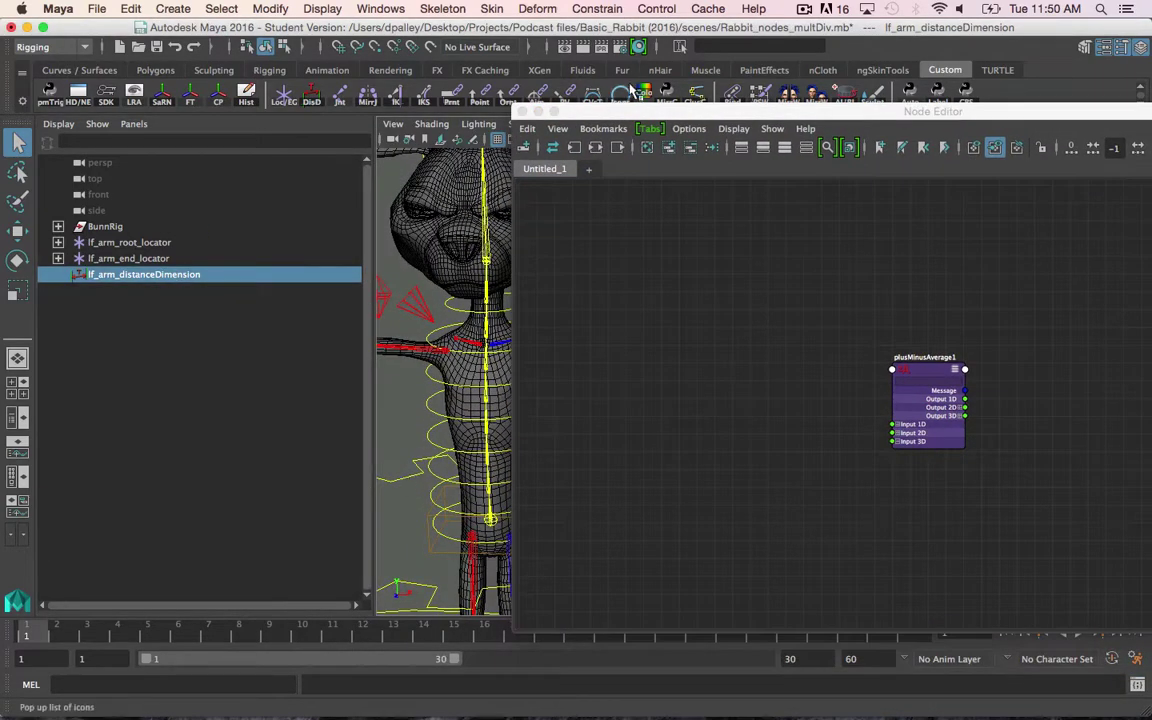
{"action": "left_click_drag", "start_coordinate": [607, 117], "coordinate": [620, 448]}
{"action": "left_click", "coordinate": [218, 278]}
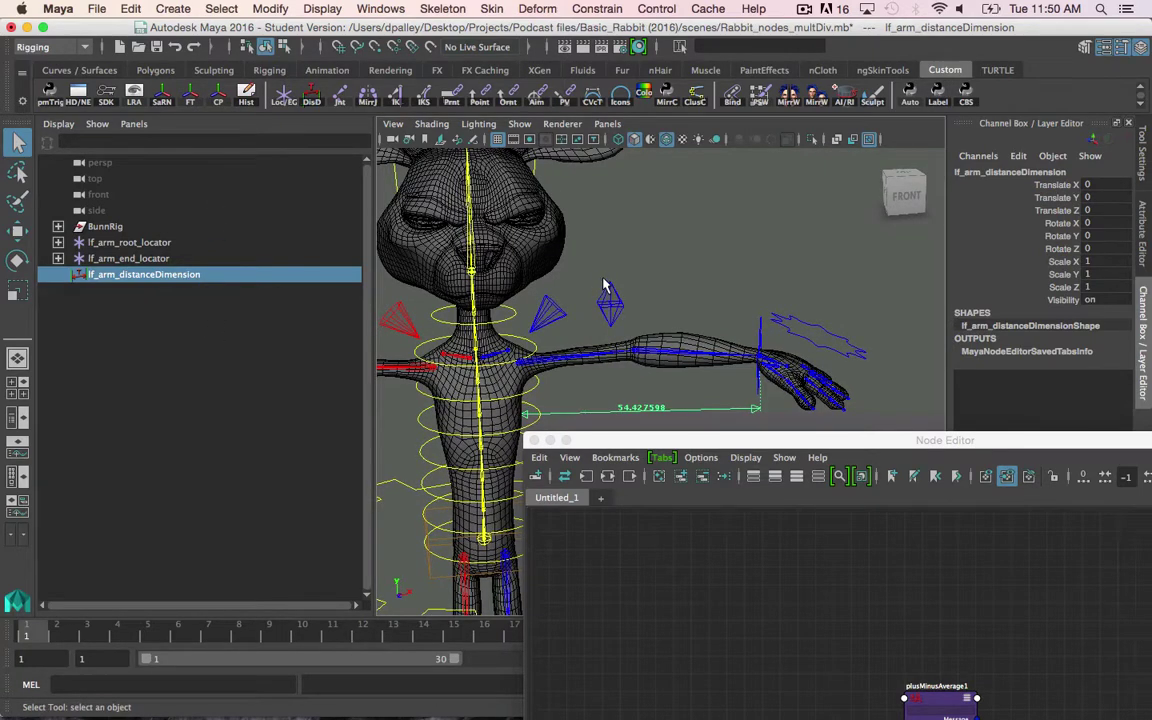
{"action": "key", "text": "Down"}
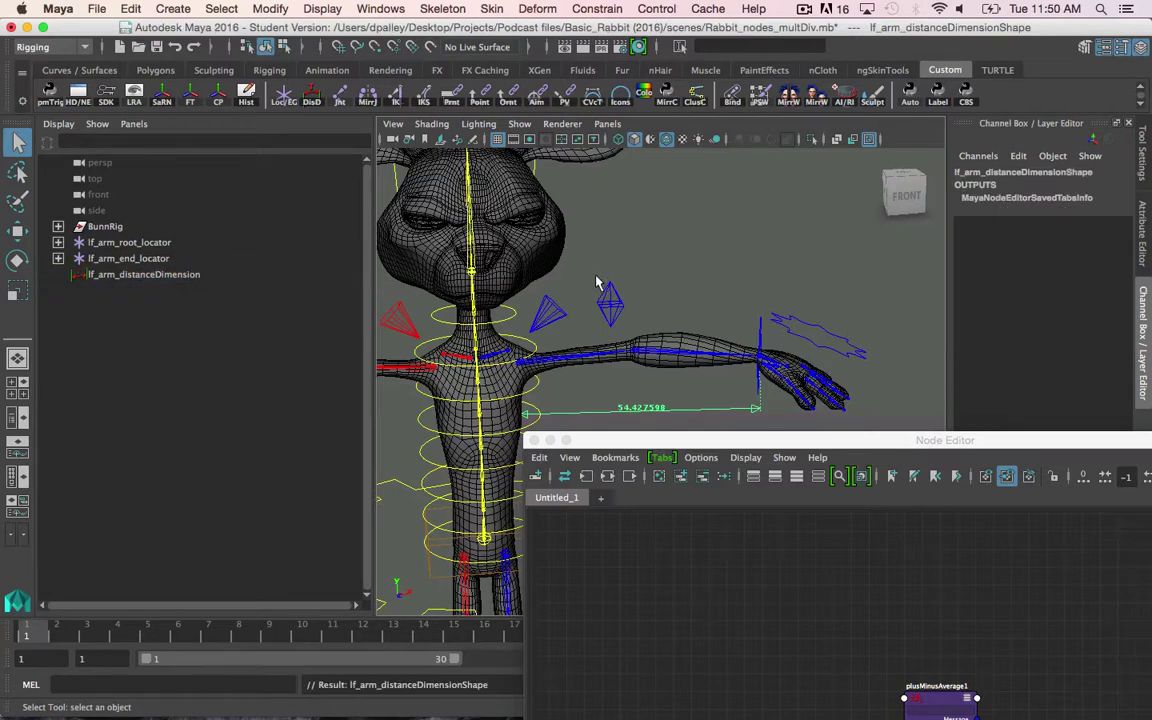
{"action": "left_click_drag", "start_coordinate": [566, 440], "coordinate": [652, 475]}
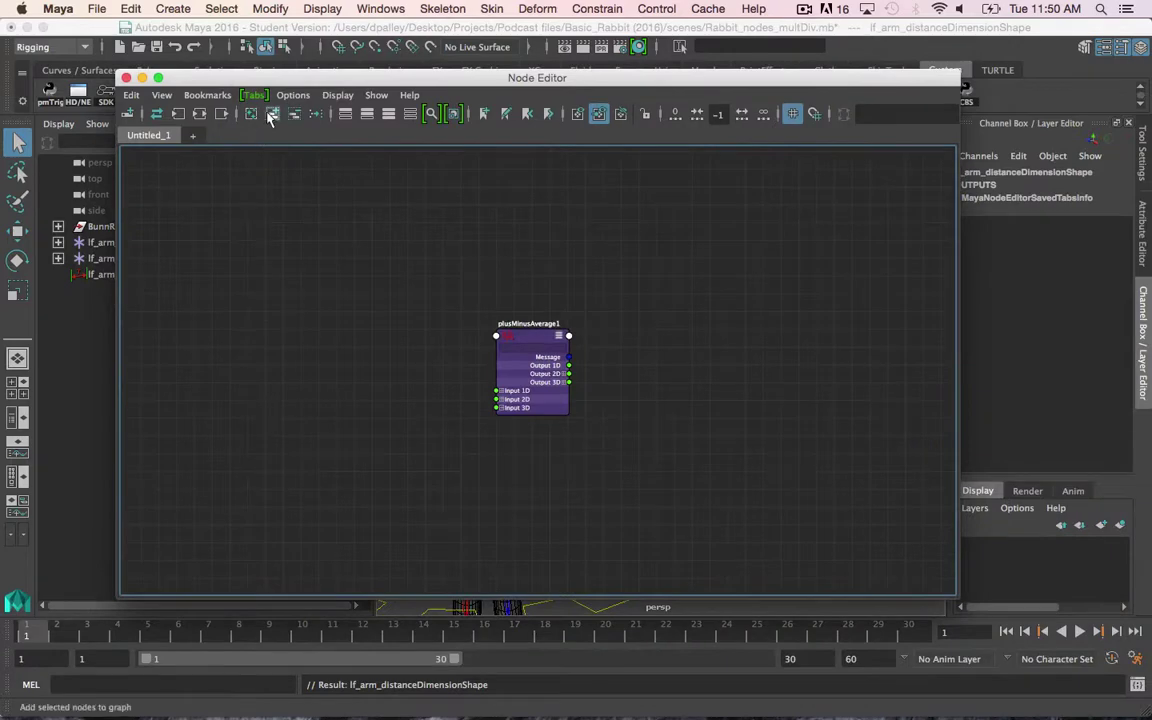
Add lf_arm_distanceDimensionShape to the graph and expand it to show Distance, Start and End Point.
{"action": "left_click", "coordinate": [272, 117]}
{"action": "scroll", "coordinate": [600, 290], "scroll_direction": "down", "scroll_amount": 3}
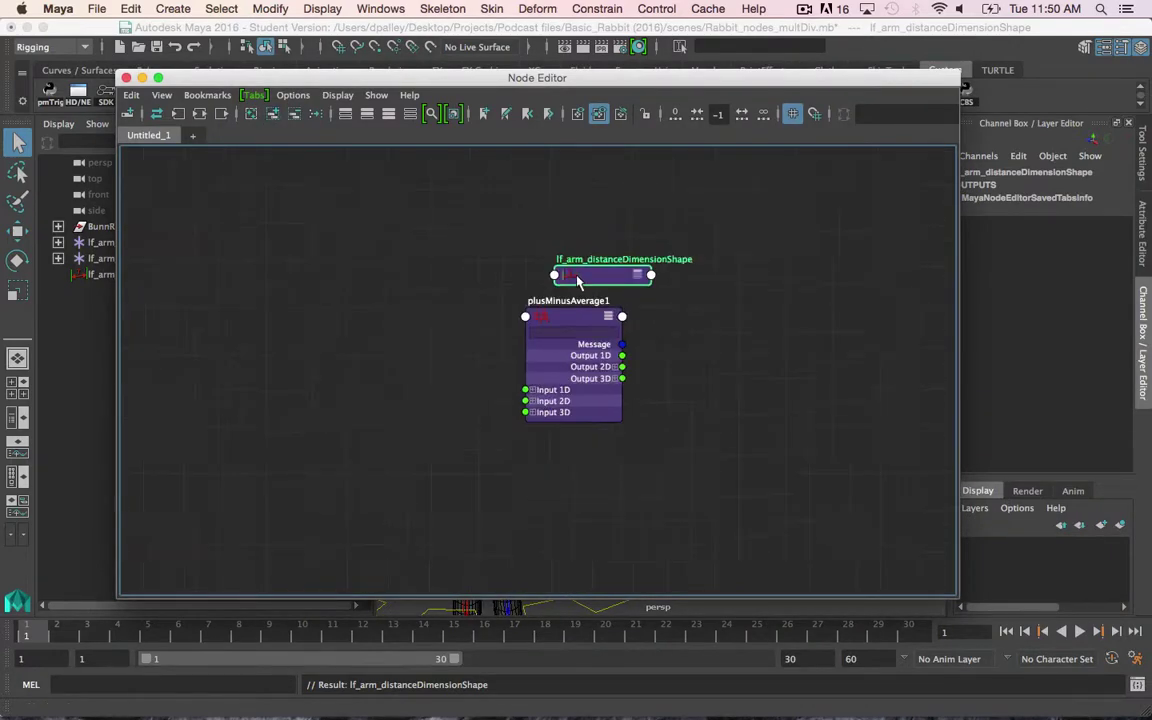
{"action": "left_click_drag", "start_coordinate": [623, 277], "coordinate": [388, 217]}
{"action": "left_click", "coordinate": [388, 113]}
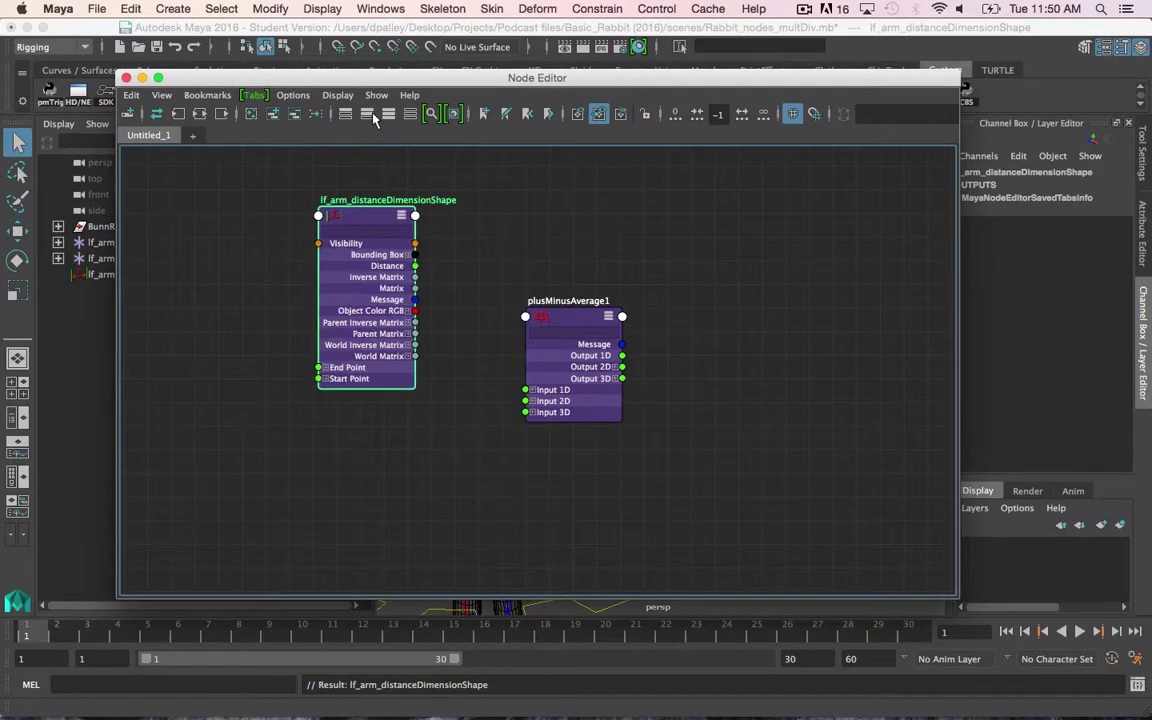
{"action": "left_click_drag", "start_coordinate": [361, 77], "coordinate": [421, 142]}
{"action": "left_click", "coordinate": [187, 178]}
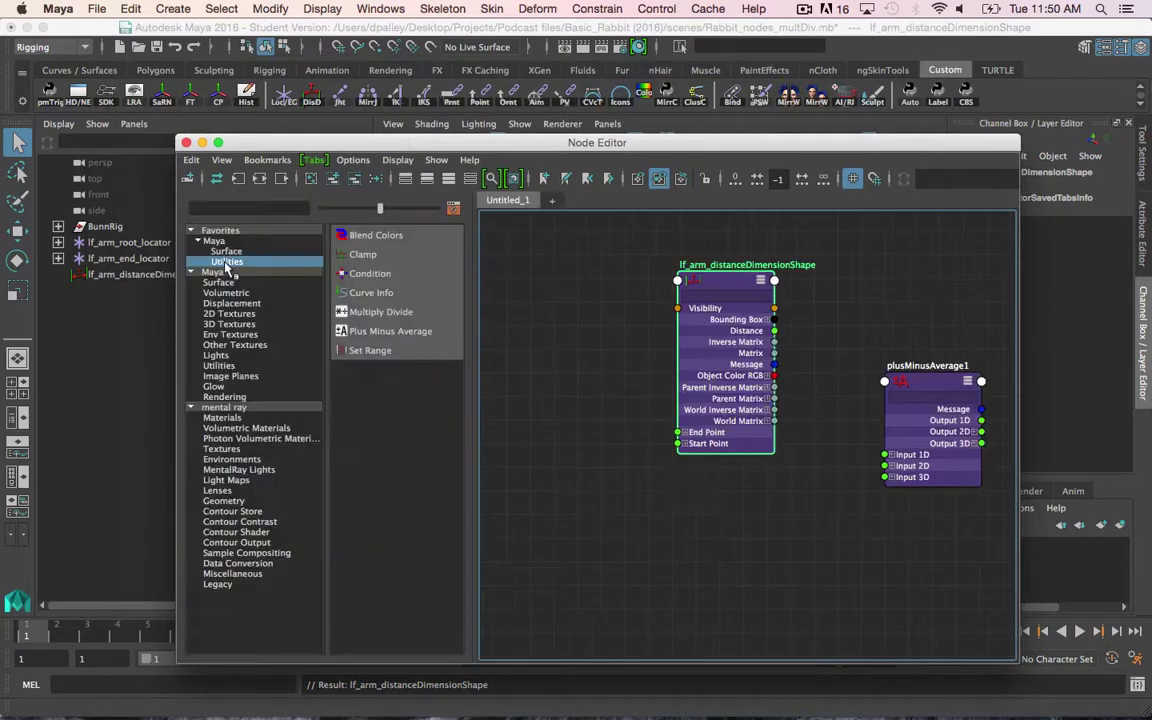
Create a Multiply Divide utility node (multiplyDivide1) and expand it to show Input 1, Input 2, Output.
{"action": "left_click", "coordinate": [219, 365]}
{"action": "scroll", "coordinate": [405, 430], "scroll_direction": "down", "scroll_amount": 5}
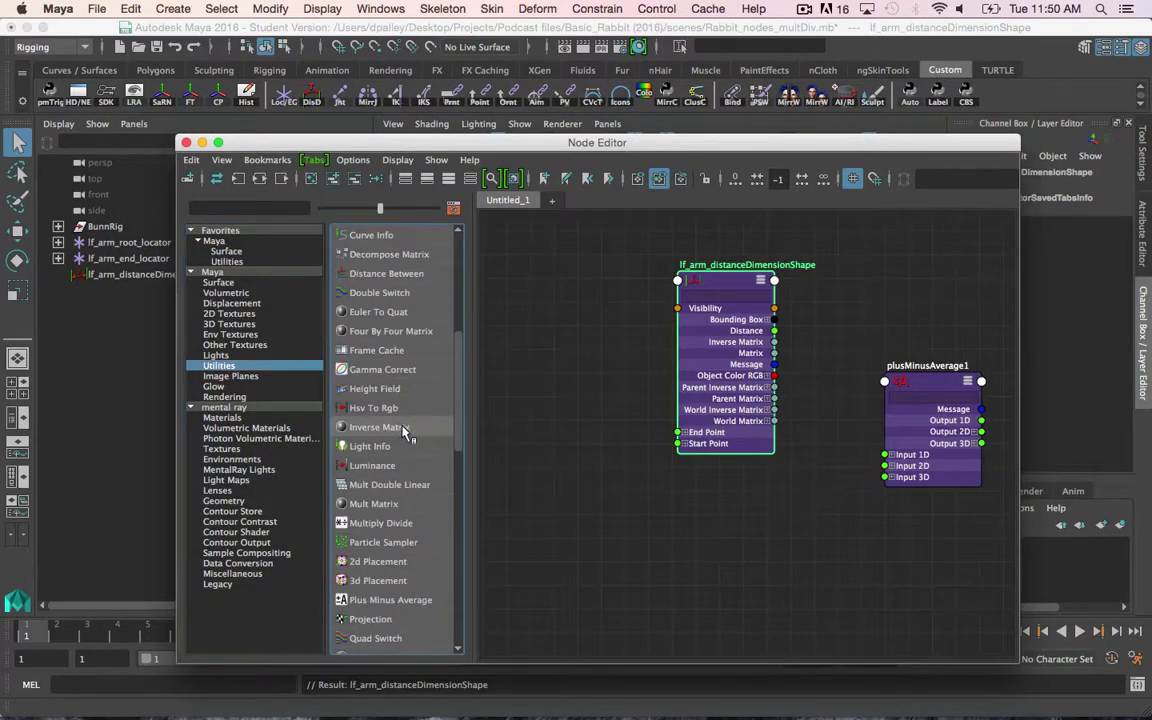
{"action": "left_click", "coordinate": [383, 523]}
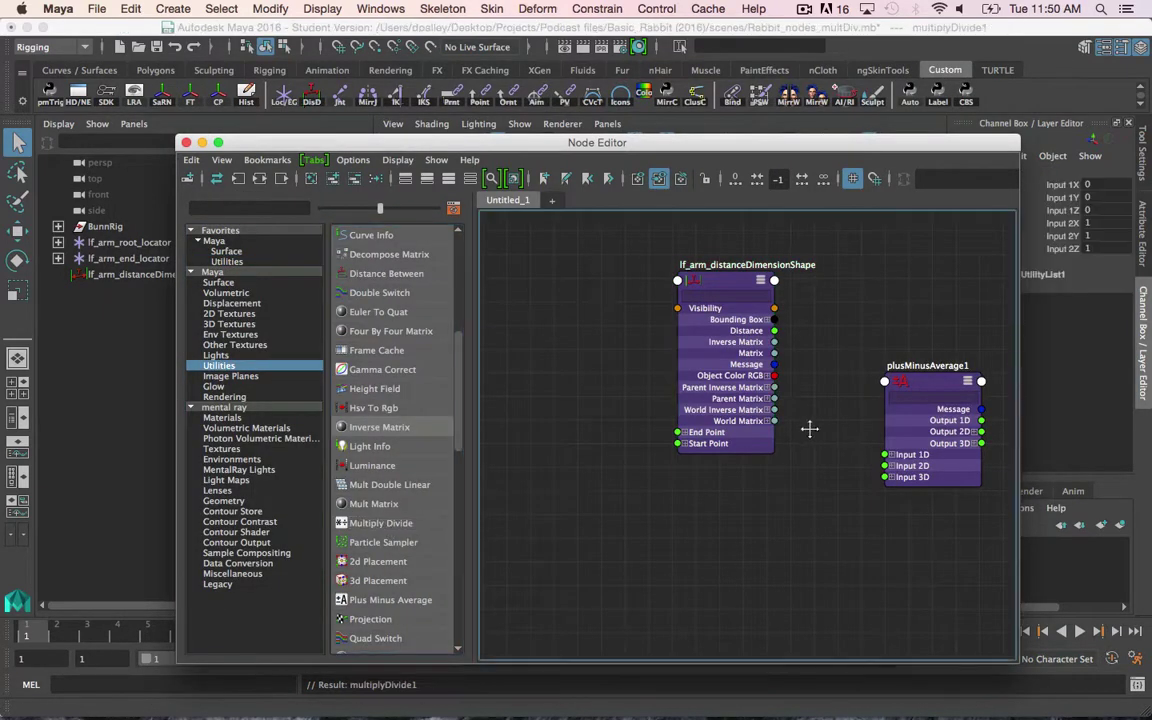
{"action": "key", "text": "2"}
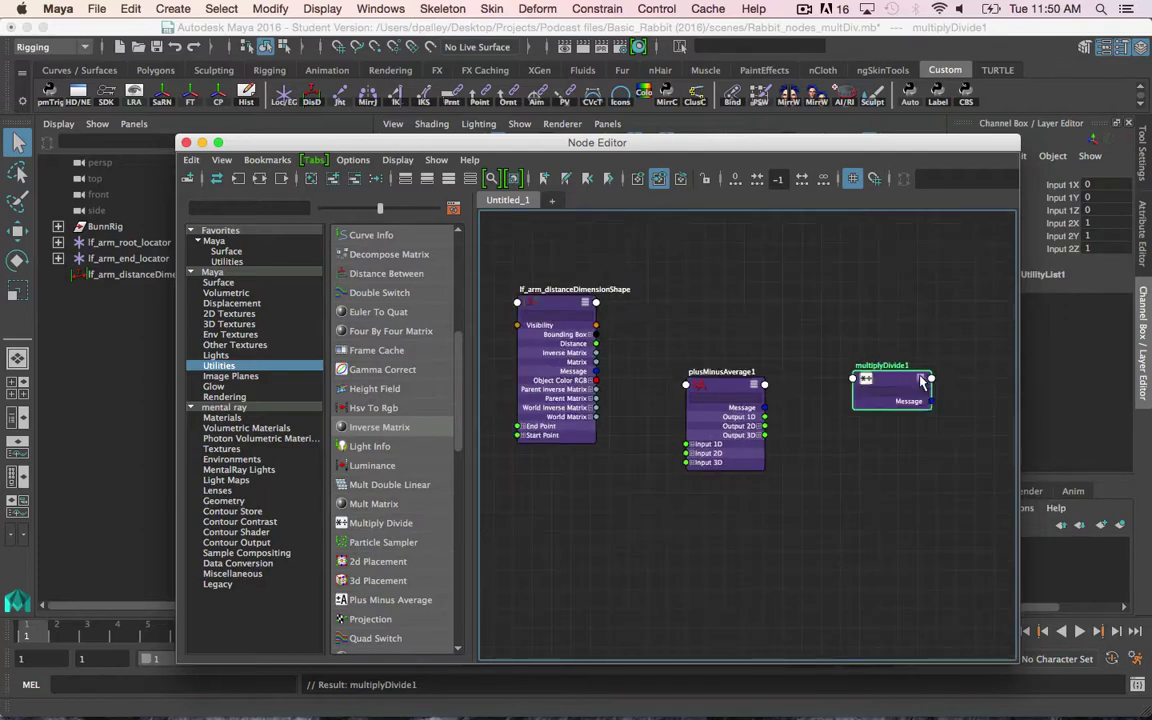
{"action": "left_click", "coordinate": [189, 178]}
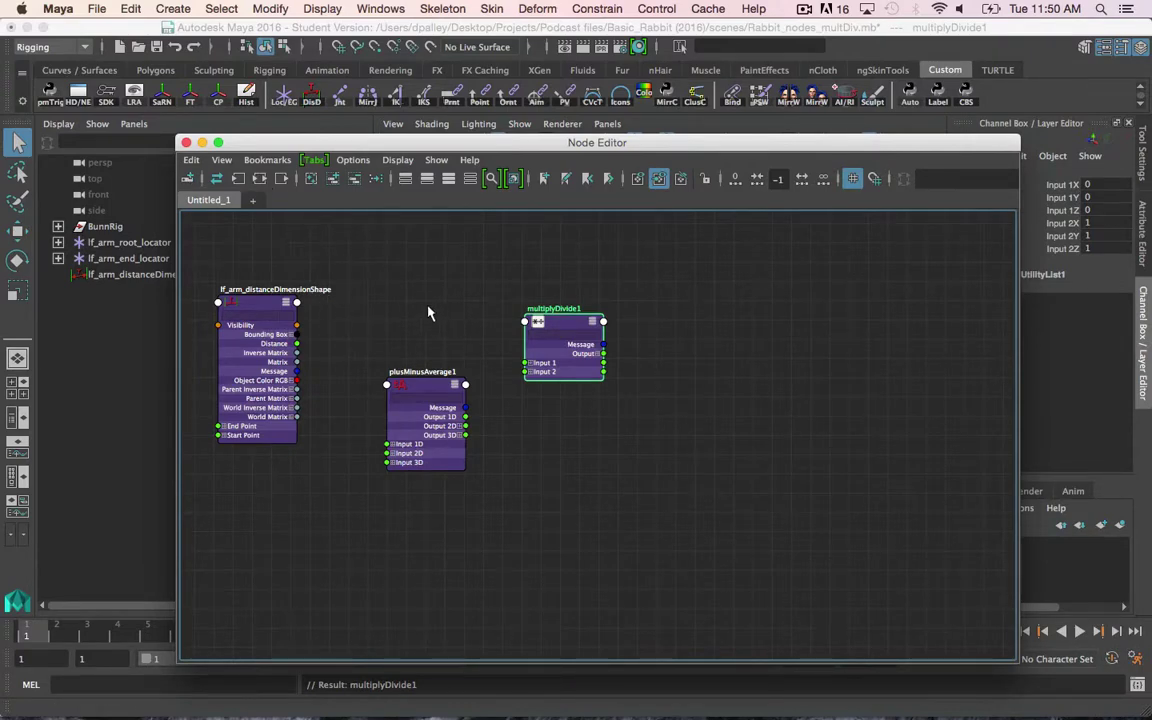
Expand multiplyDivide1's Input 1 and Input 2 to X, Y, Z and nudge plusMinusAverage1 left.
{"action": "middle_click_drag", "start_coordinate": [458, 346], "coordinate": [557, 363], "text": "alt"}
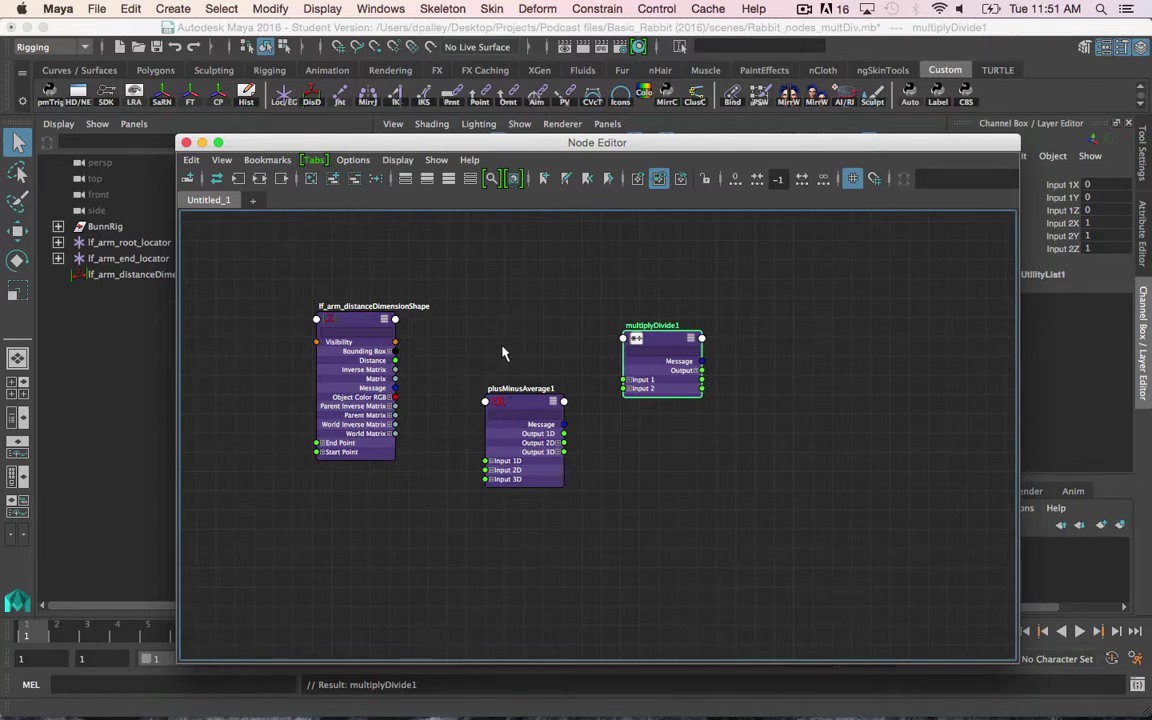
{"action": "left_click", "coordinate": [629, 380]}
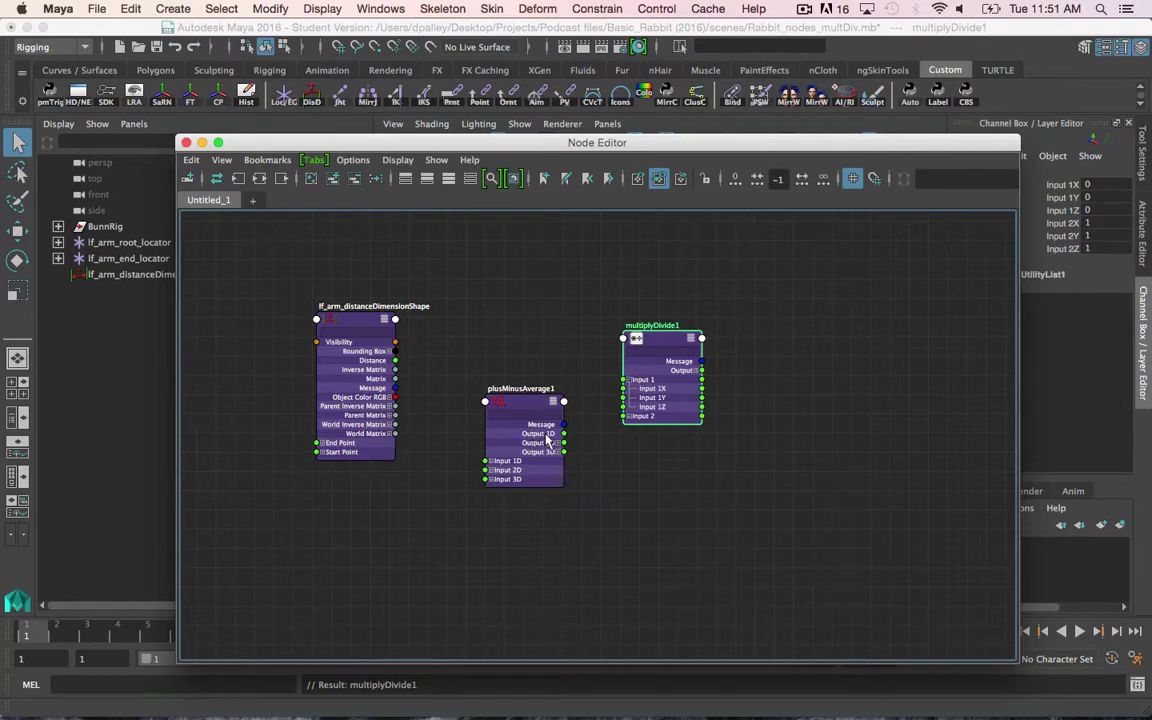
{"action": "left_click", "coordinate": [630, 416]}
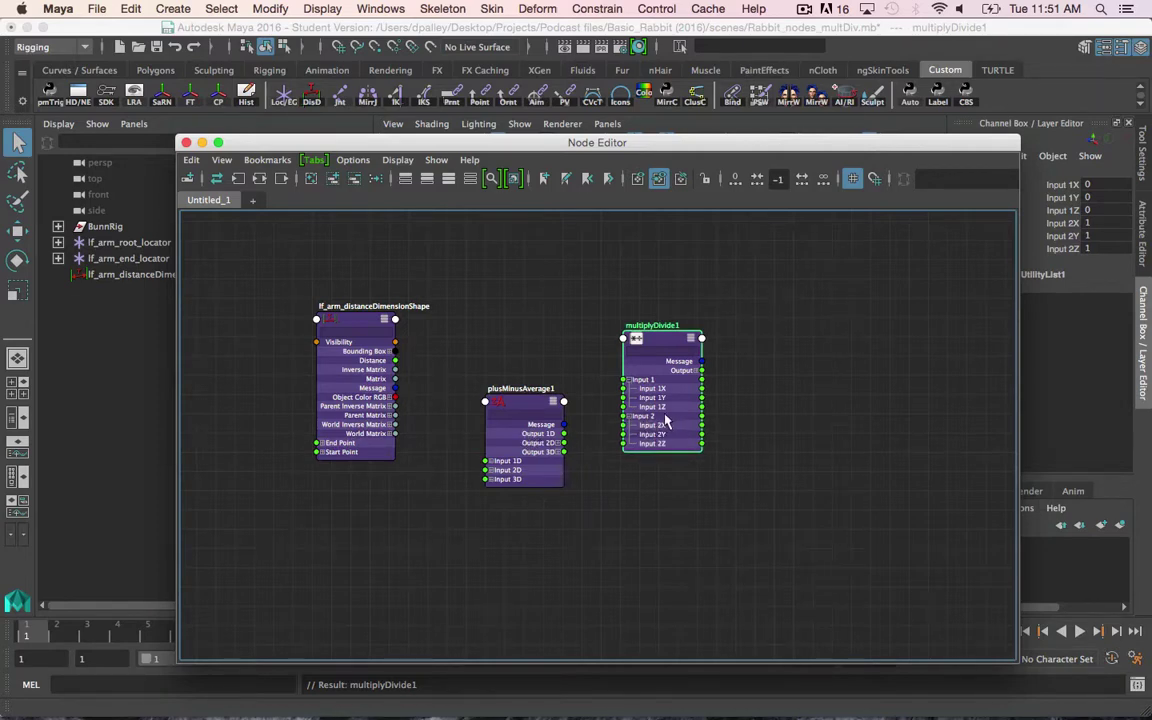
{"action": "right_click_drag", "start_coordinate": [607, 514], "coordinate": [597, 485], "text": "alt"}
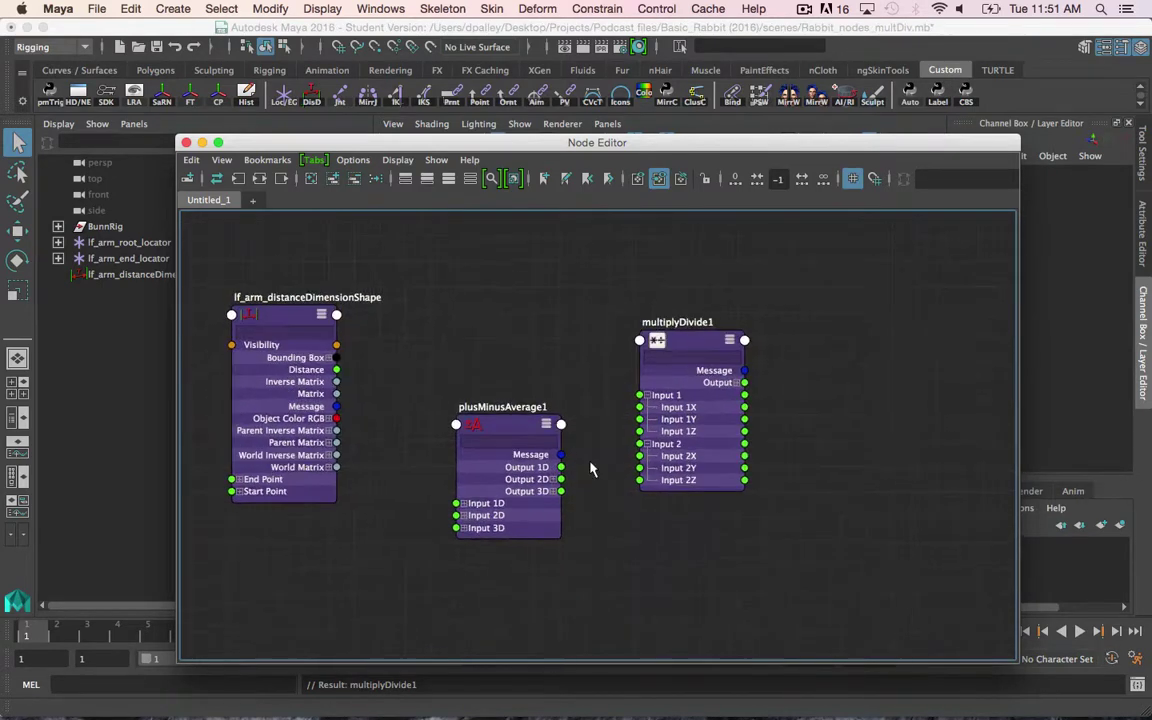
{"action": "left_click_drag", "start_coordinate": [513, 428], "coordinate": [500, 423]}
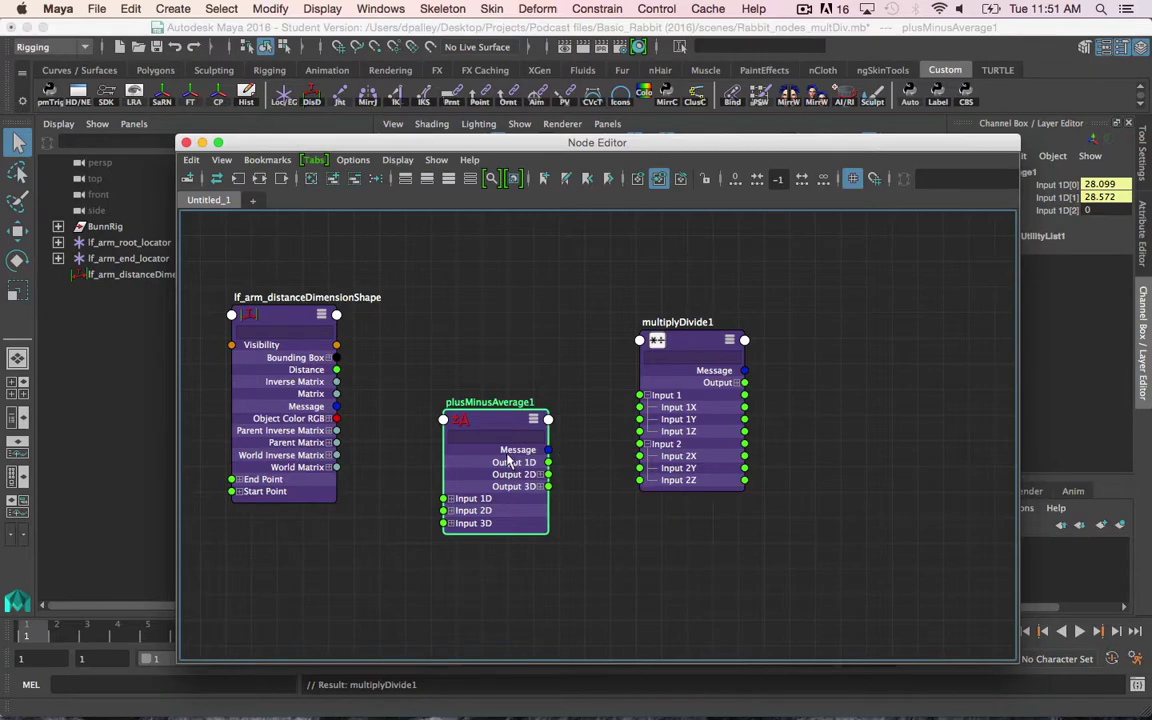
{"action": "scroll", "coordinate": [575, 440], "scroll_direction": "down", "scroll_amount": 2}
Wire plusMinusAverage1's Output 1D into multiplyDivide1's Input 2X, giving 56.671.
{"action": "middle_click_drag", "start_coordinate": [578, 437], "coordinate": [493, 427], "text": "alt"}
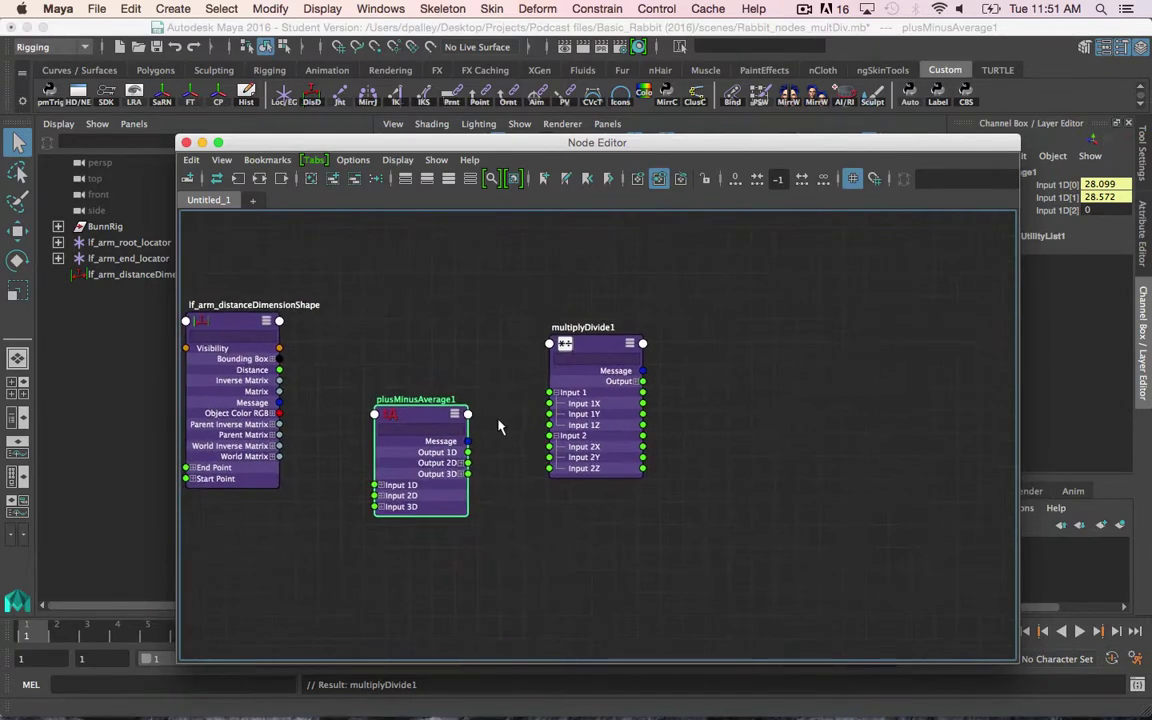
{"action": "scroll", "coordinate": [493, 427], "scroll_direction": "up", "scroll_amount": 1}
{"action": "mouse_move", "coordinate": [468, 458]}
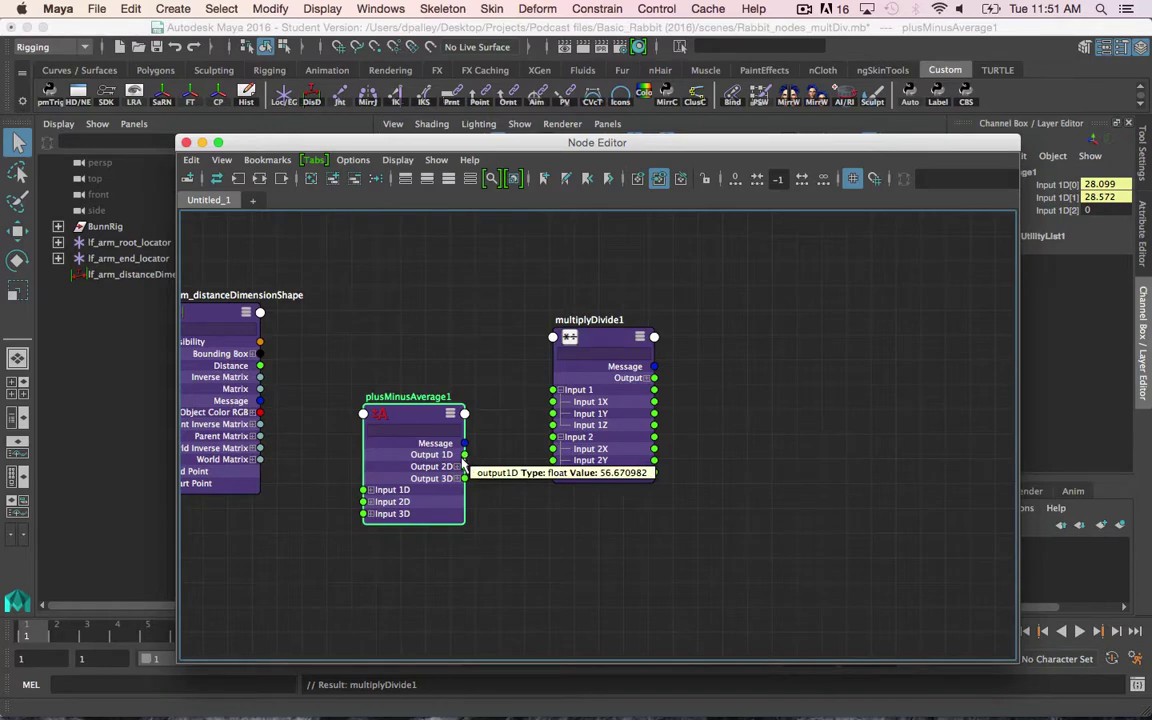
{"action": "left_click_drag", "start_coordinate": [464, 457], "coordinate": [552, 449]}
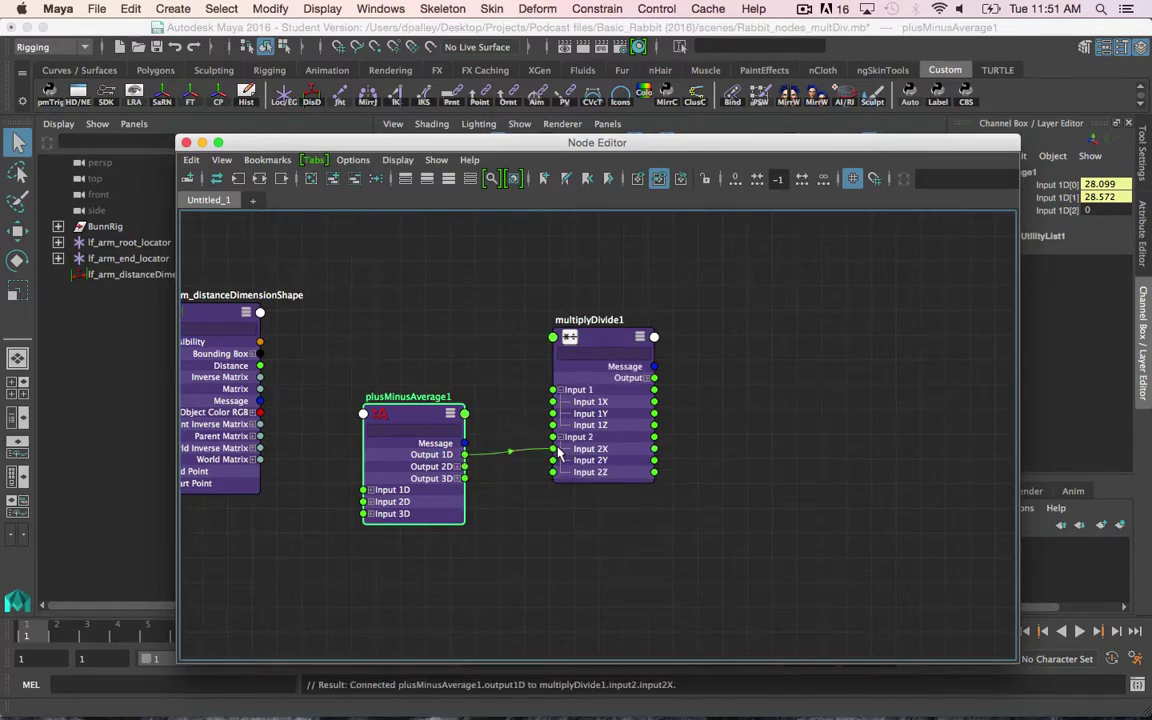
{"action": "left_click", "coordinate": [618, 322]}
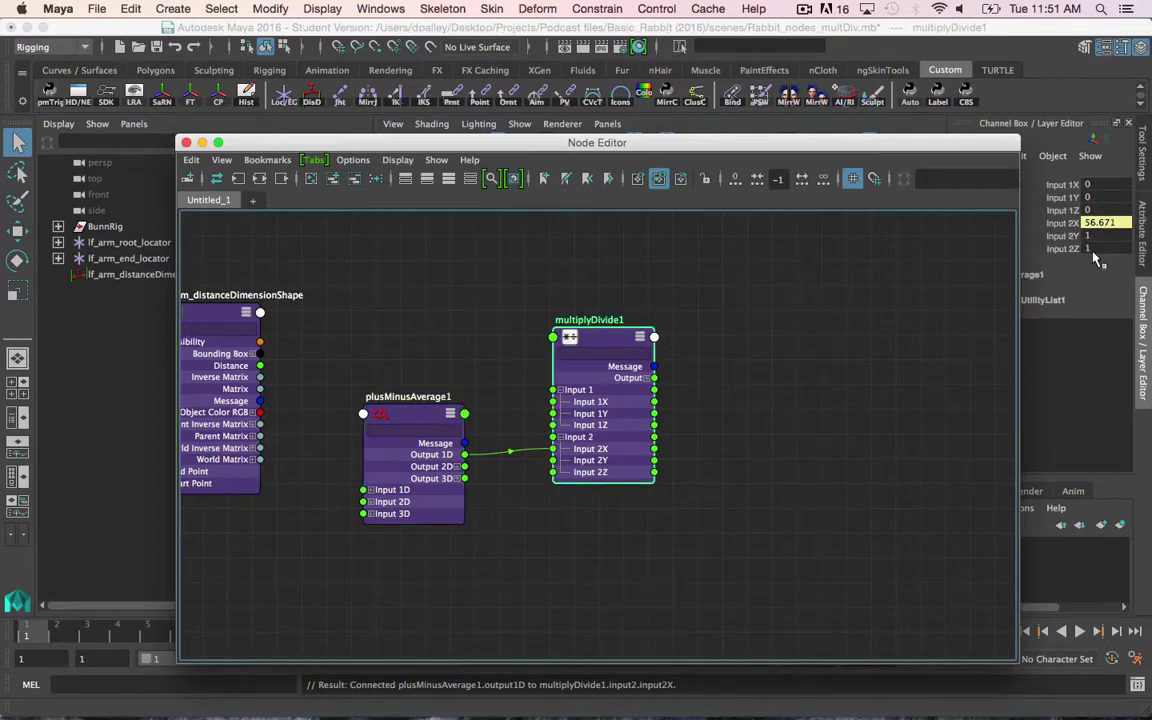
{"action": "middle_click_drag", "start_coordinate": [672, 383], "coordinate": [630, 366], "text": "alt"}
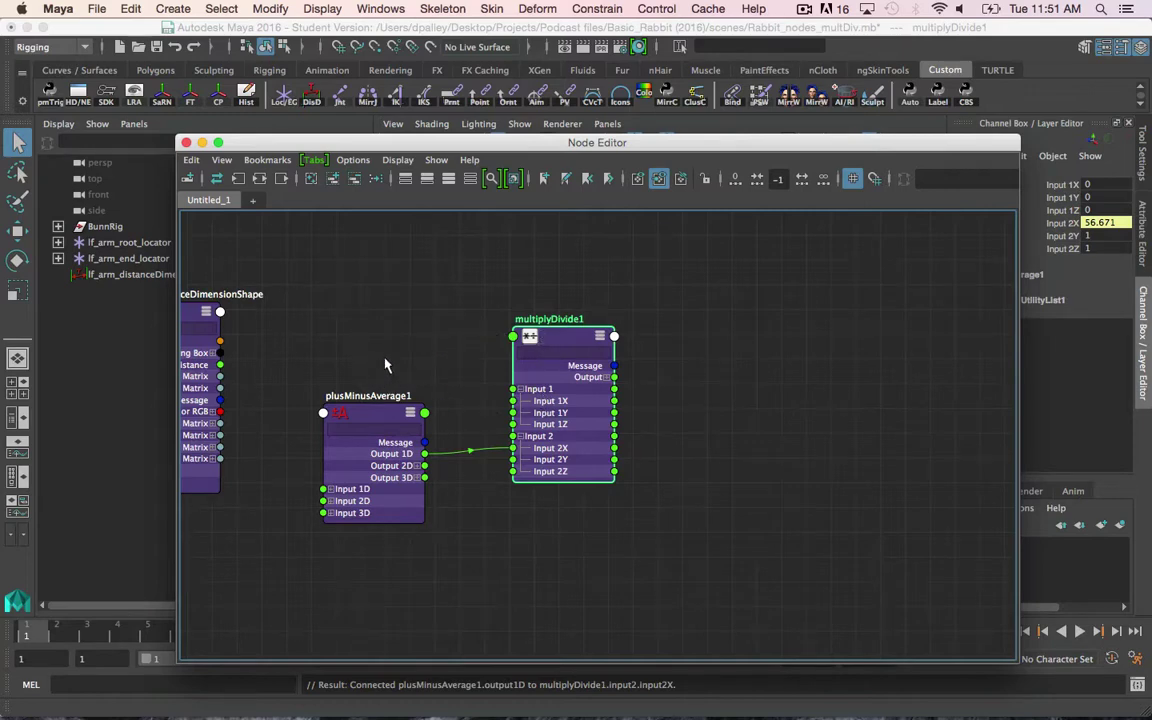
{"action": "middle_click_drag", "start_coordinate": [757, 332], "coordinate": [743, 341], "text": "alt"}
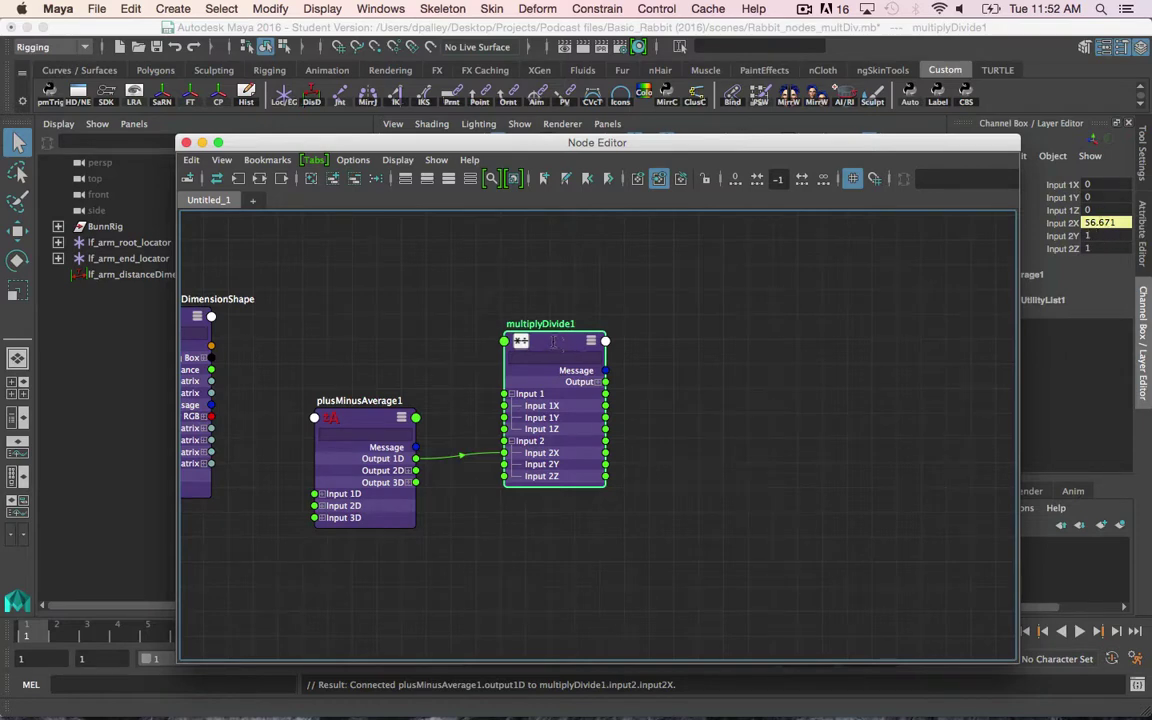
{"action": "left_click_drag", "start_coordinate": [554, 341], "coordinate": [517, 344]}
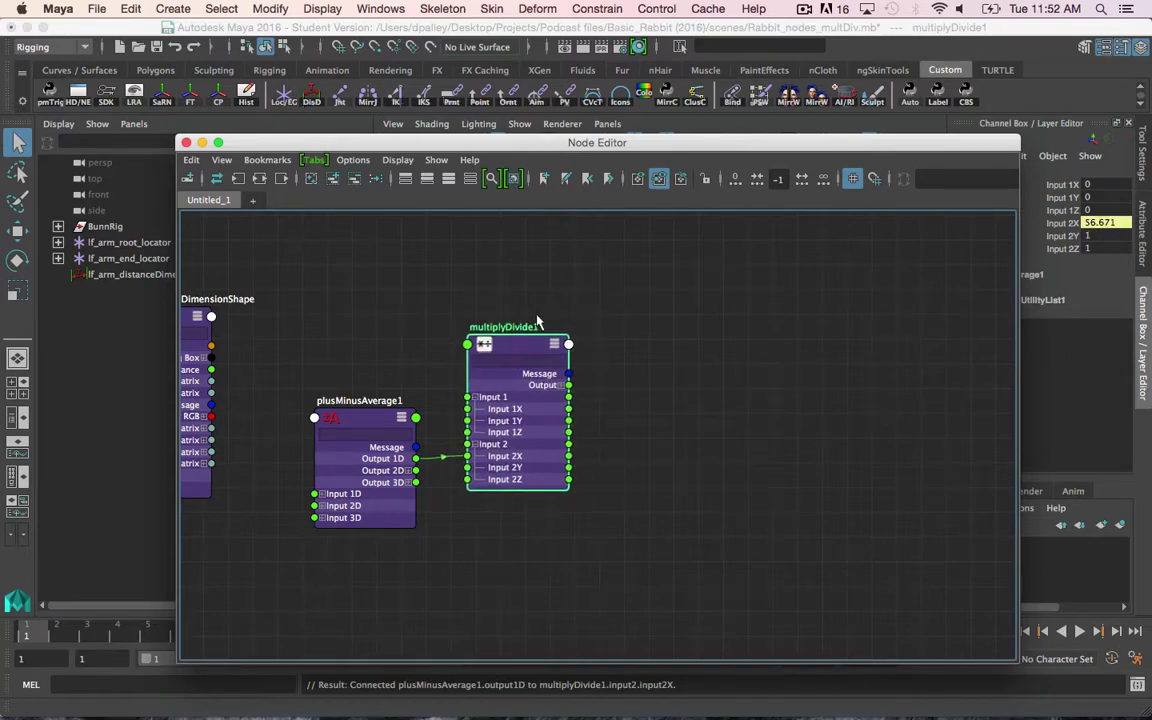
Duplicate multiplyDivide1 as multiplyDivide2 and expand its Input 1 and Input 2 into X, Y, Z.
{"action": "key", "text": "ctrl+d"}
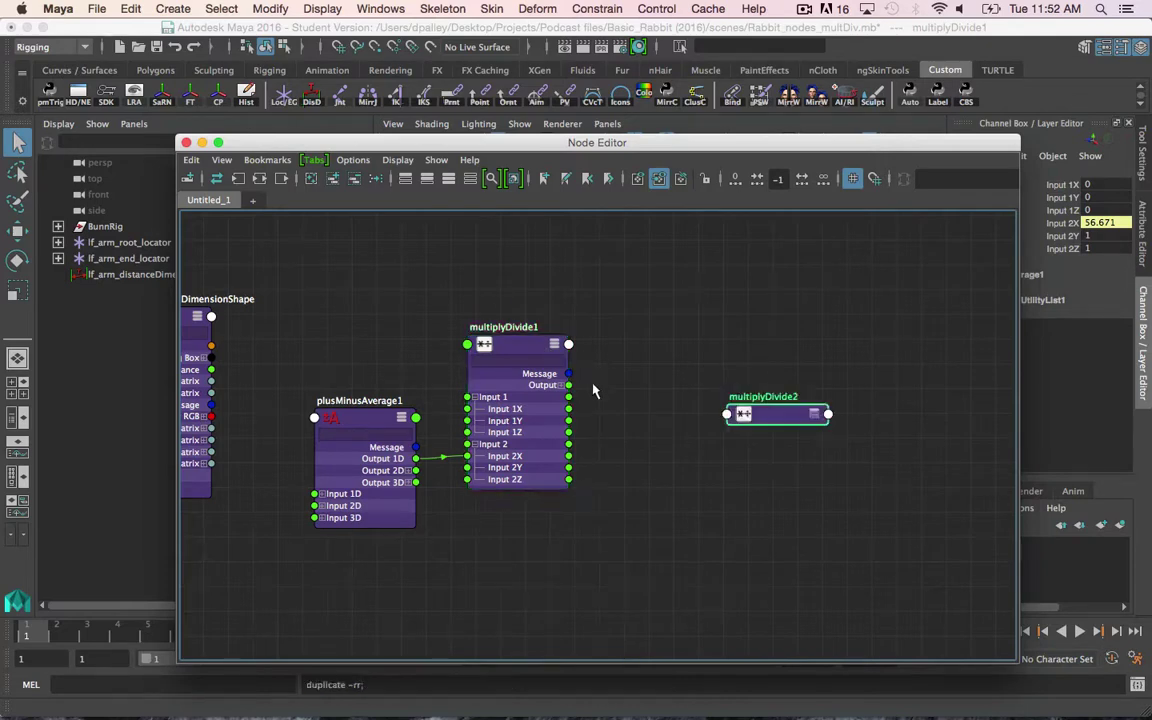
{"action": "left_click_drag", "start_coordinate": [795, 423], "coordinate": [726, 355]}
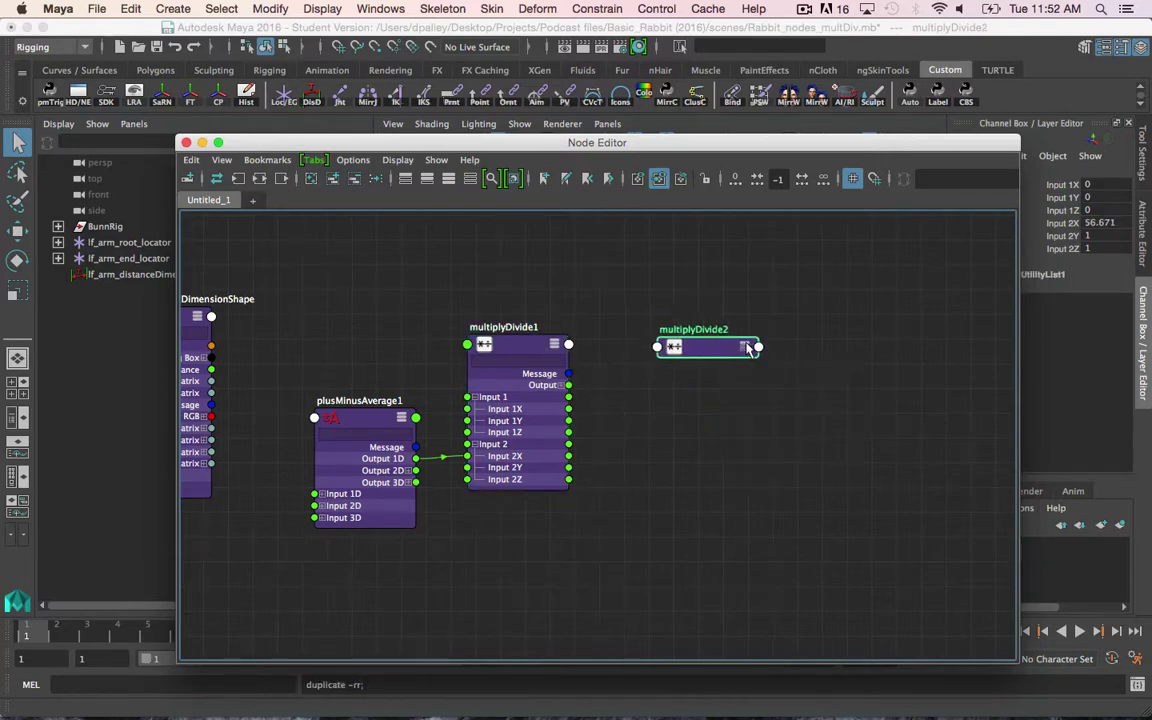
{"action": "left_click", "coordinate": [744, 346]}
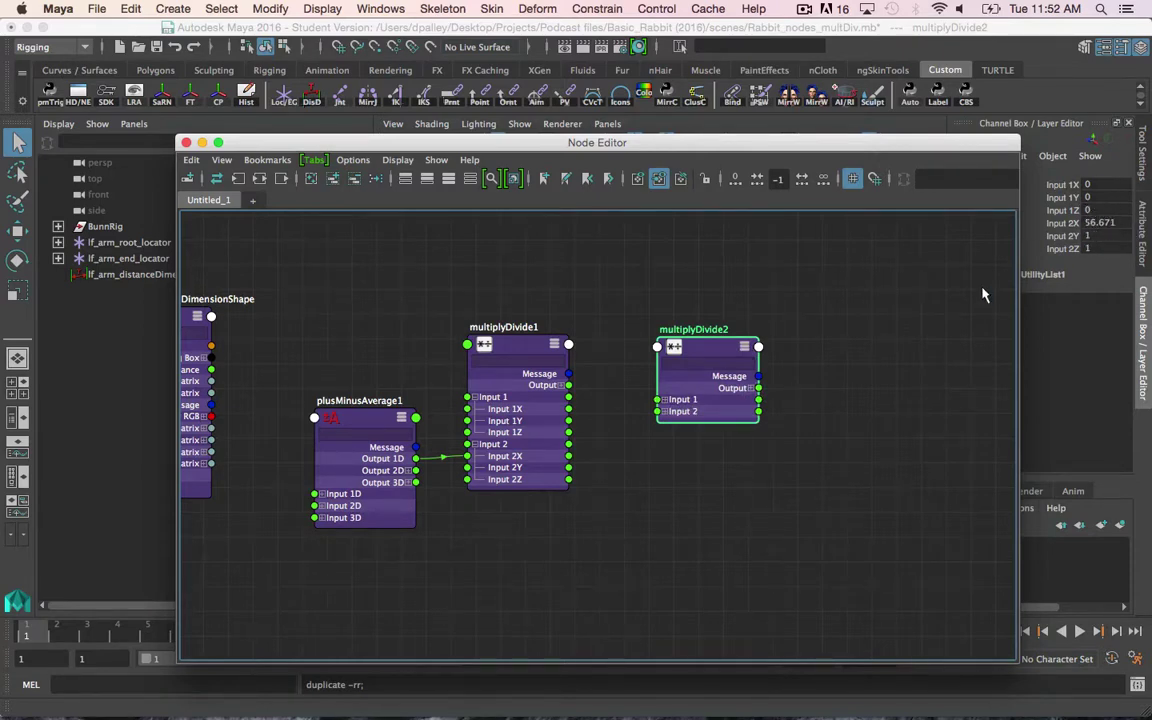
{"action": "left_click_drag", "start_coordinate": [653, 322], "coordinate": [607, 318]}
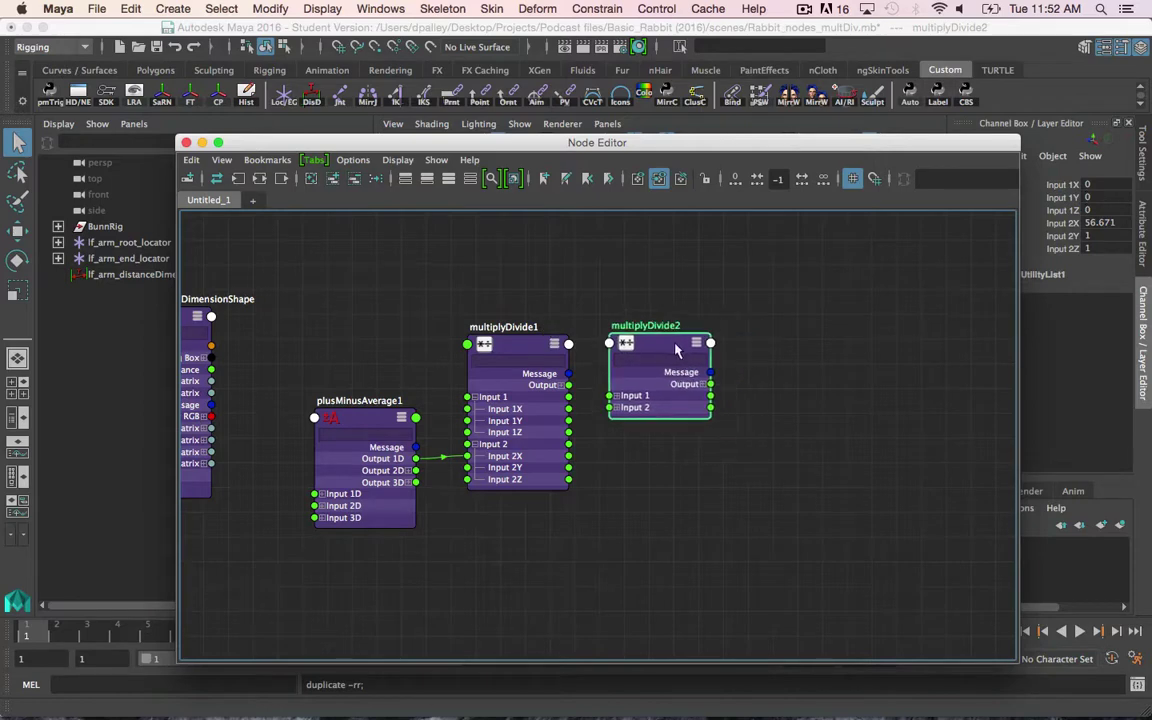
{"action": "left_click", "coordinate": [616, 408]}
{"action": "left_click", "coordinate": [616, 397]}
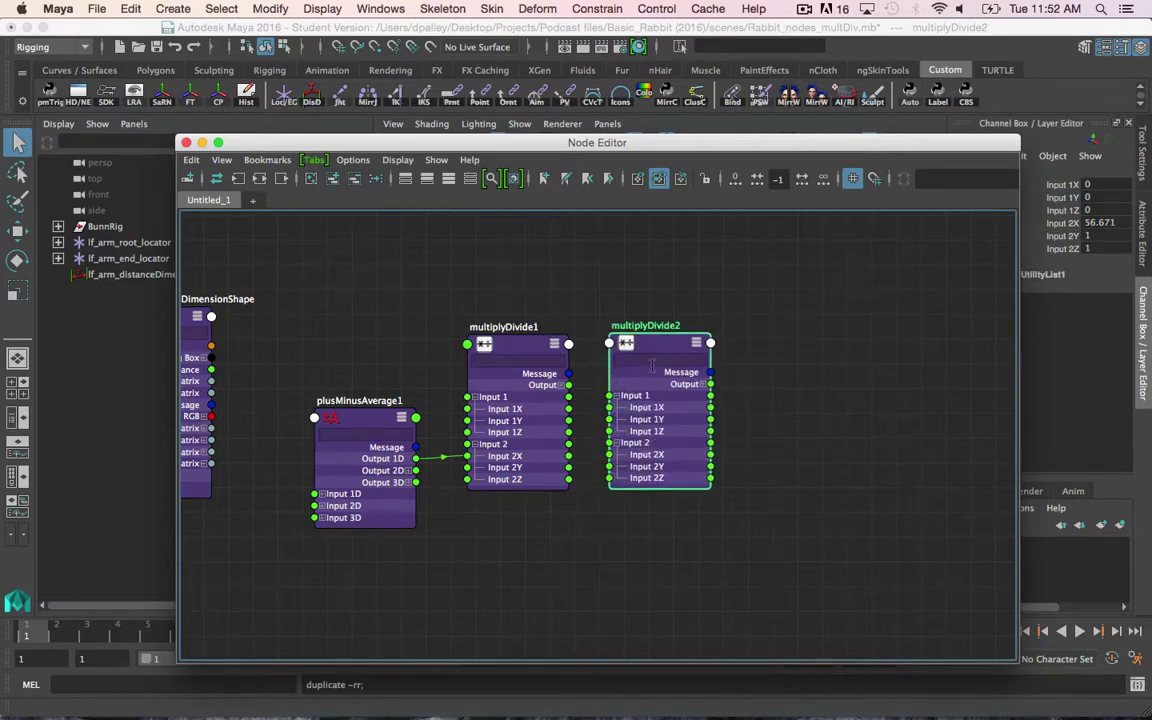
Delete multiplyDivide1 and connect the distance shape's Distance to multiplyDivide2's Input 1X (54.428).
{"action": "left_click", "coordinate": [518, 390]}
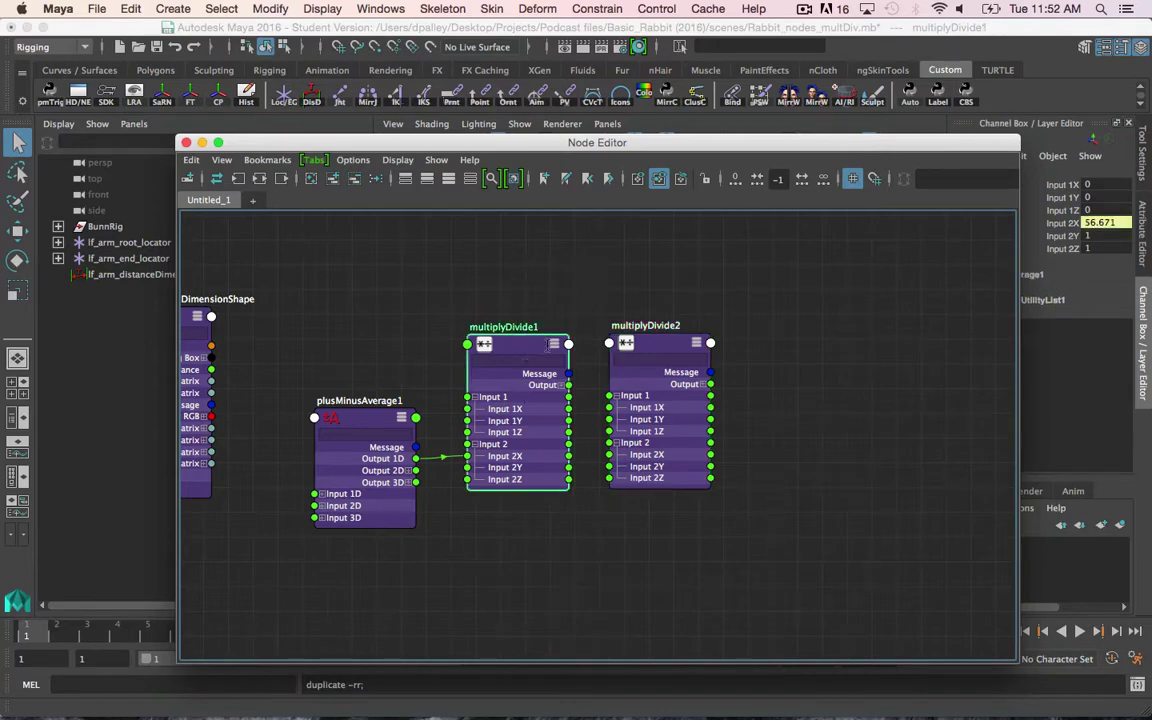
{"action": "key", "text": "Delete"}
{"action": "left_click_drag", "start_coordinate": [668, 345], "coordinate": [527, 289]}
{"action": "middle_click_drag", "start_coordinate": [381, 393], "coordinate": [476, 432], "text": "alt"}
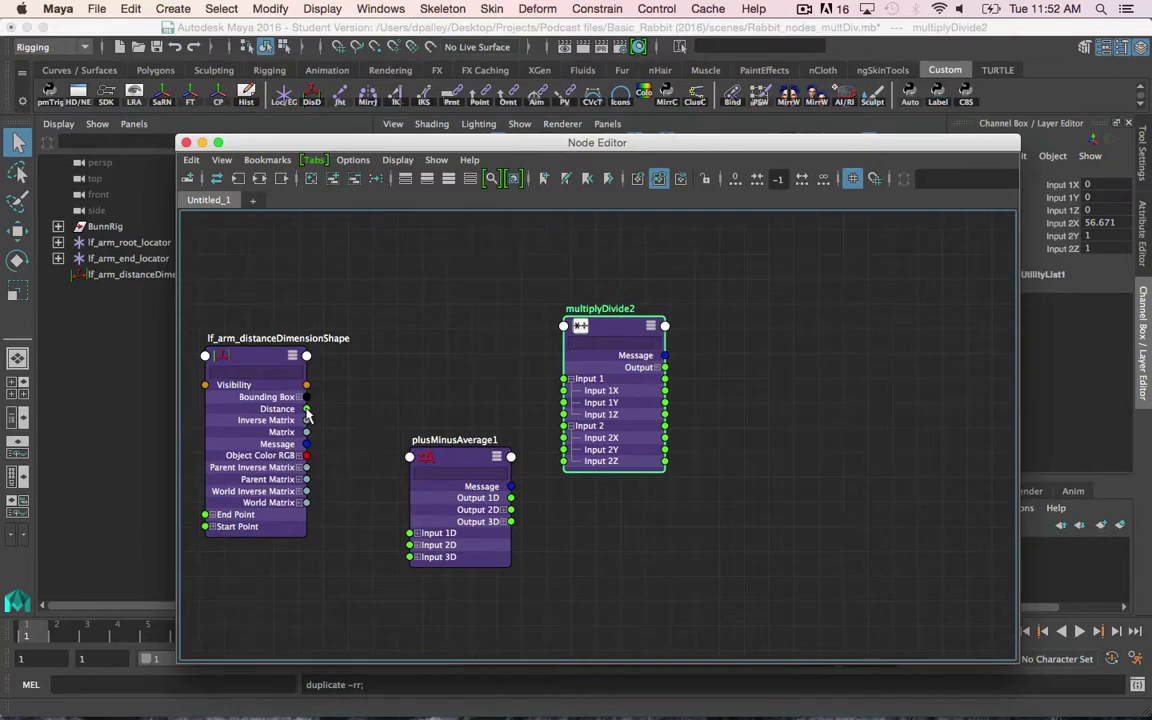
{"action": "left_click_drag", "start_coordinate": [307, 410], "coordinate": [566, 390]}
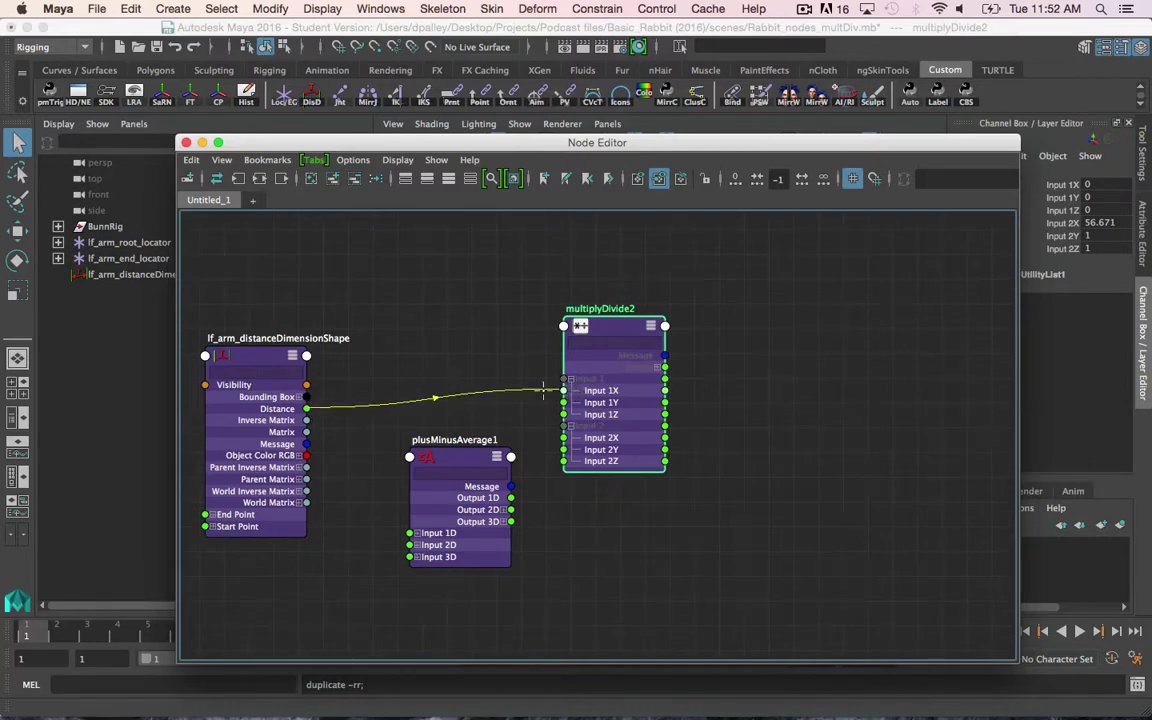
{"action": "left_click_drag", "start_coordinate": [307, 409], "coordinate": [564, 380]}
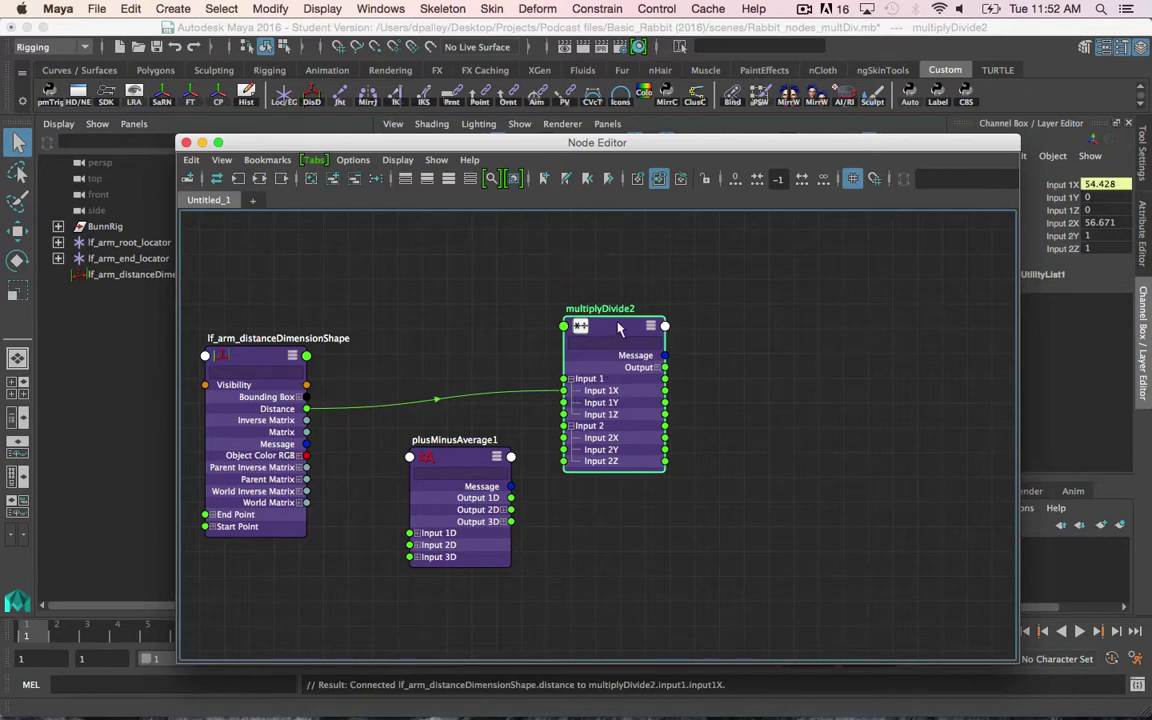
{"action": "left_click_drag", "start_coordinate": [762, 148], "coordinate": [631, 135]}
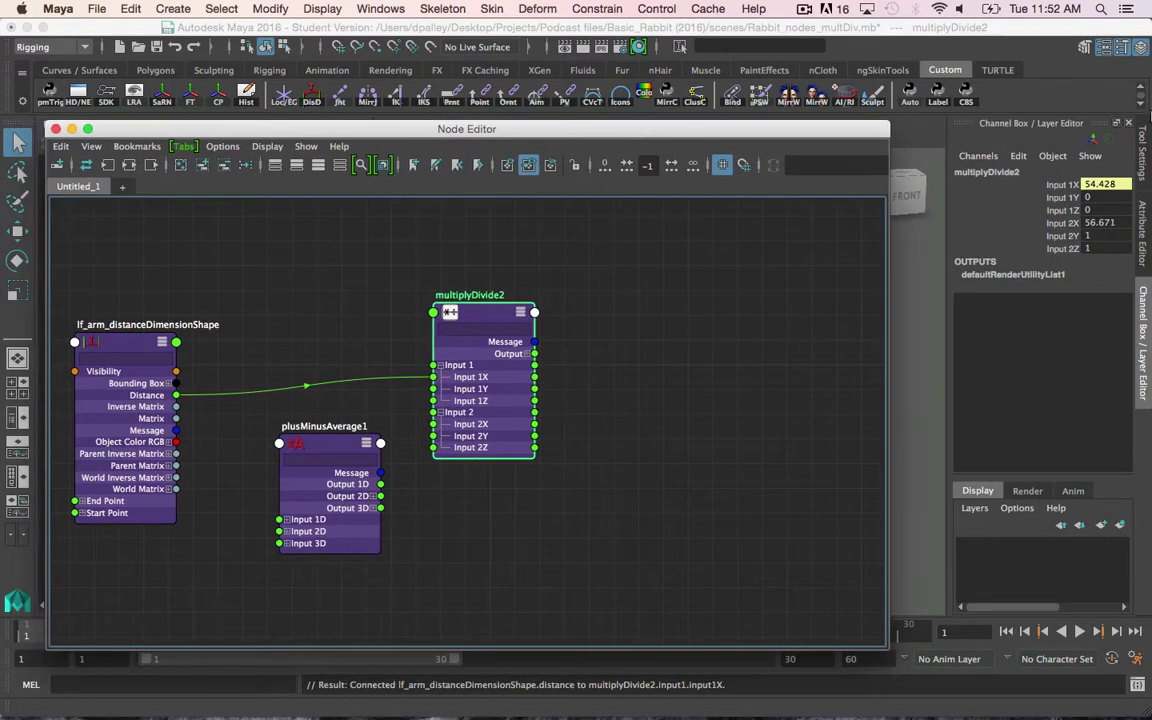
Change multiplyDivide2's Operation from Multiply to Divide, dividing 54.428 by 56.671.
{"action": "left_click", "coordinate": [1143, 234]}
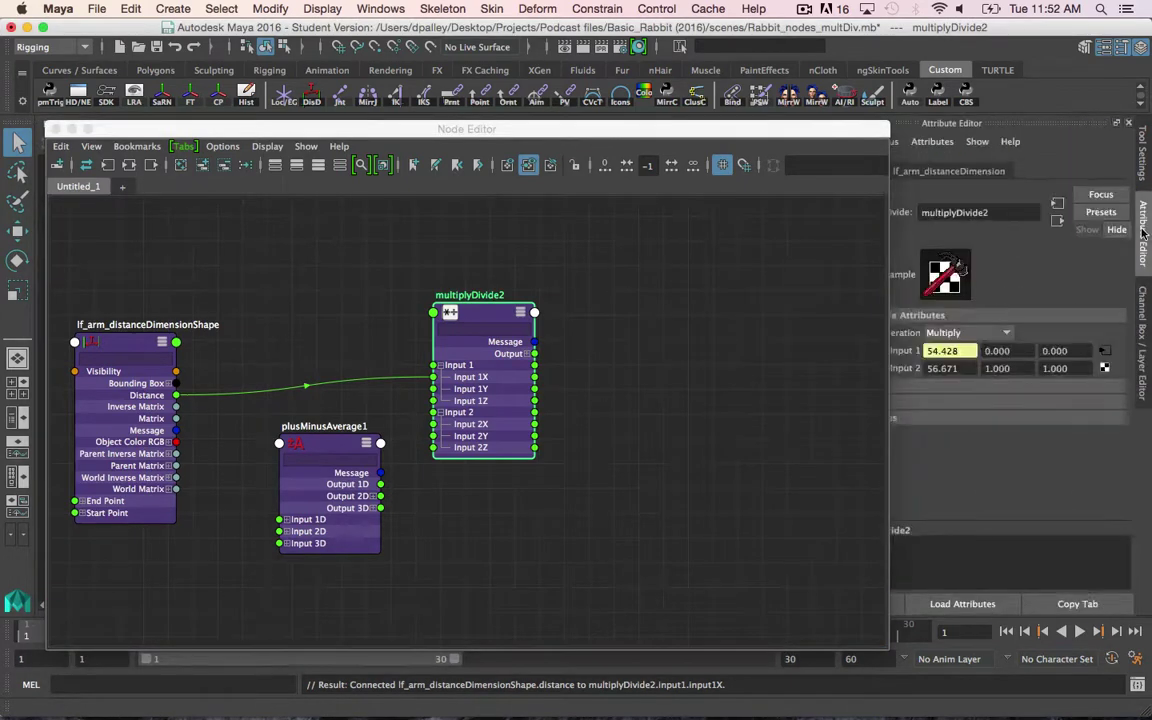
{"action": "left_click", "coordinate": [865, 131]}
{"action": "left_click_drag", "start_coordinate": [865, 131], "coordinate": [800, 137]}
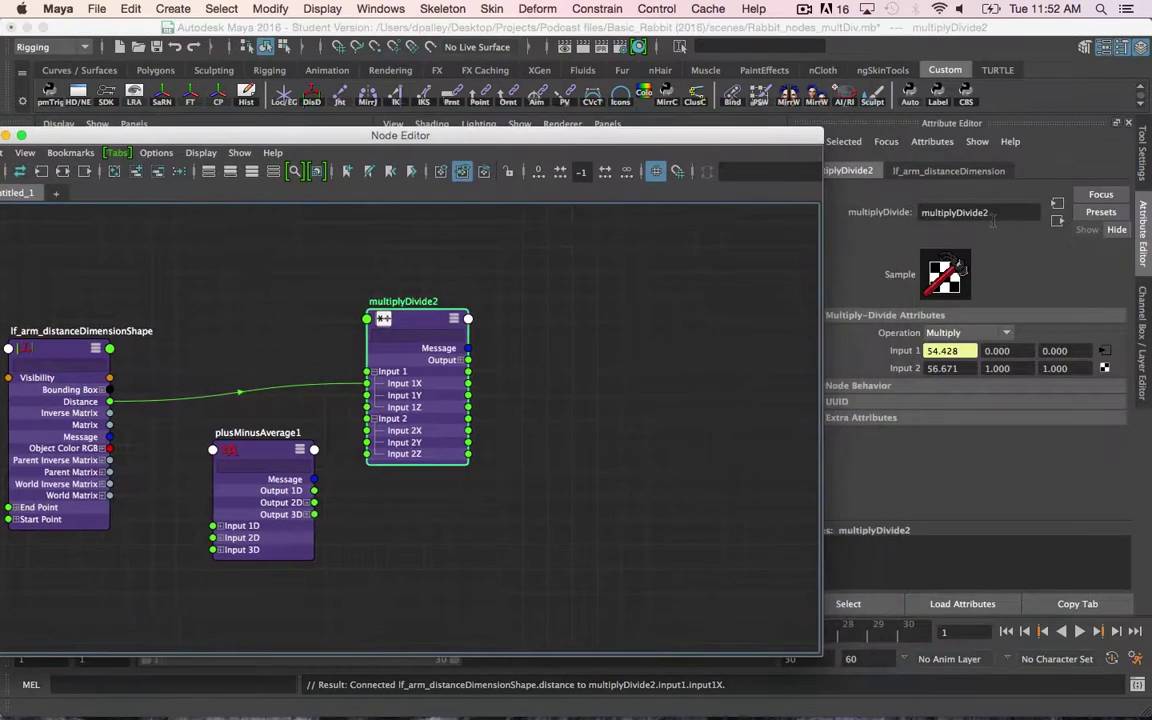
{"action": "left_click", "coordinate": [978, 334]}
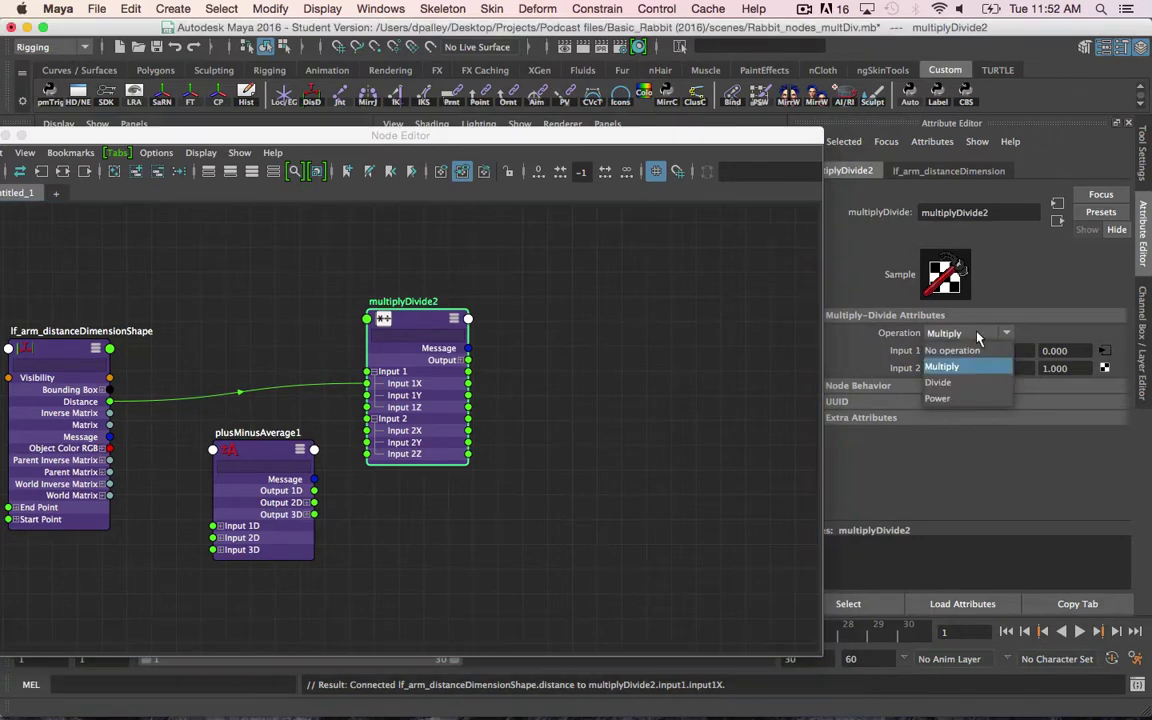
{"action": "left_click", "coordinate": [967, 383]}
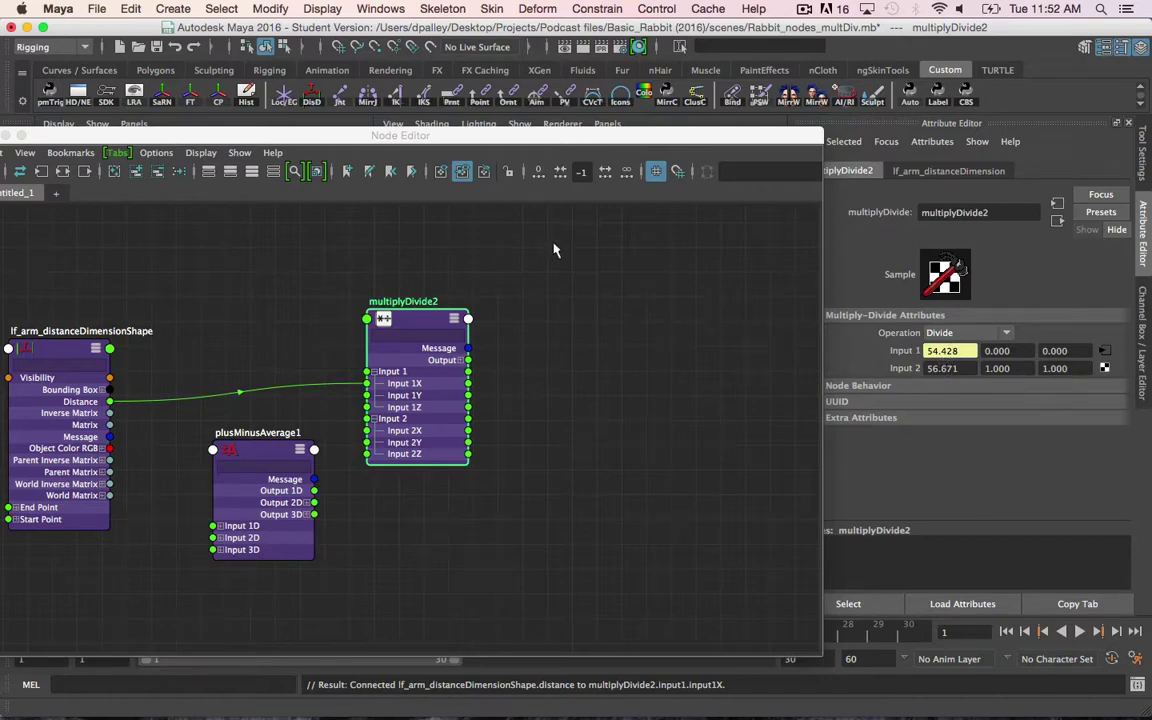
{"action": "left_click_drag", "start_coordinate": [496, 141], "coordinate": [446, 132]}
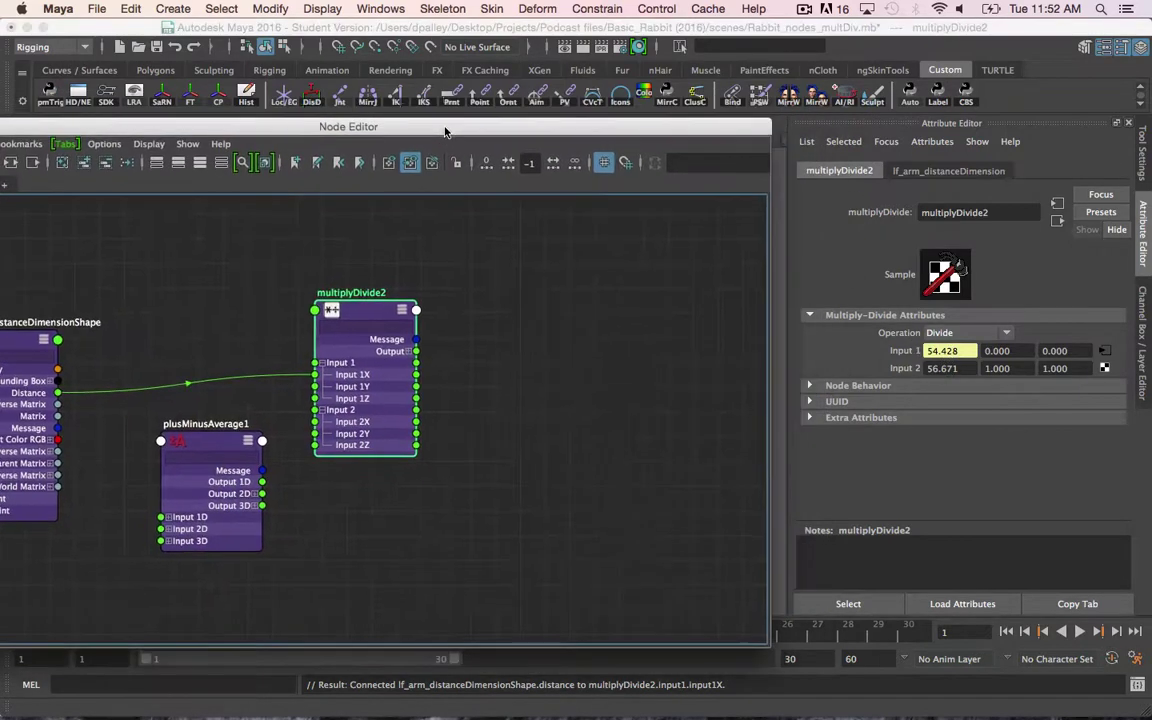
{"action": "scroll", "coordinate": [529, 355], "scroll_direction": "down", "scroll_amount": 1}
{"action": "middle_click_drag", "start_coordinate": [498, 317], "coordinate": [520, 331], "text": "alt"}
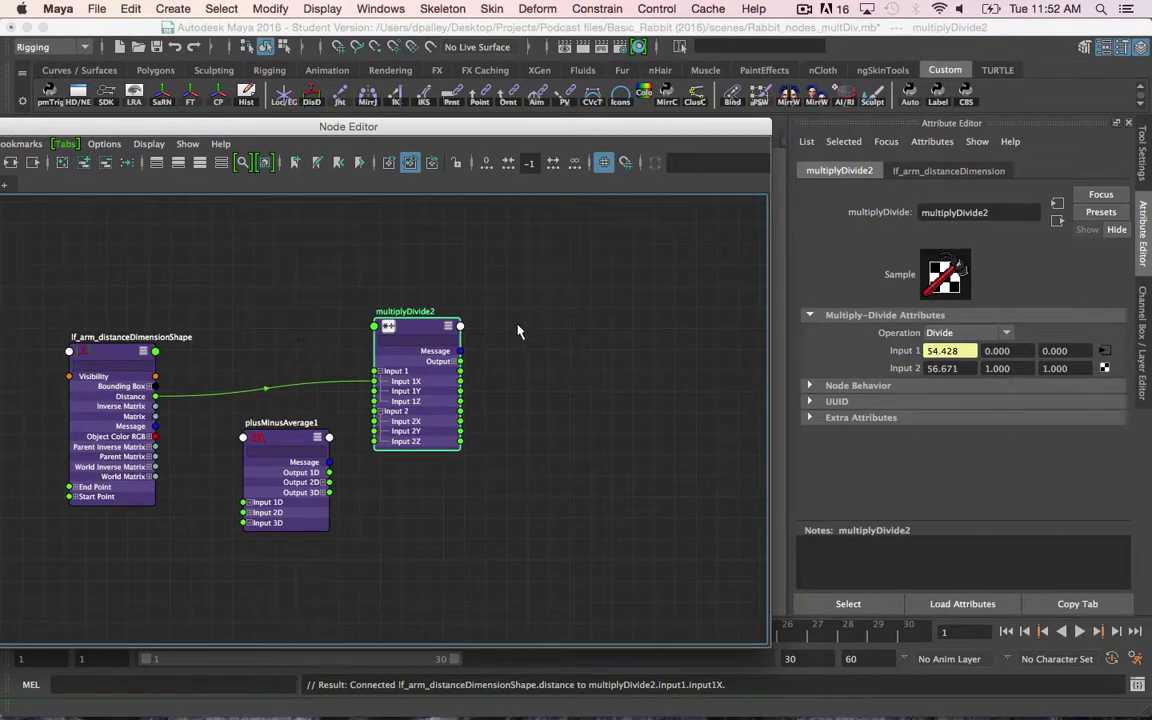
{"action": "left_click_drag", "start_coordinate": [352, 126], "coordinate": [518, 99]}
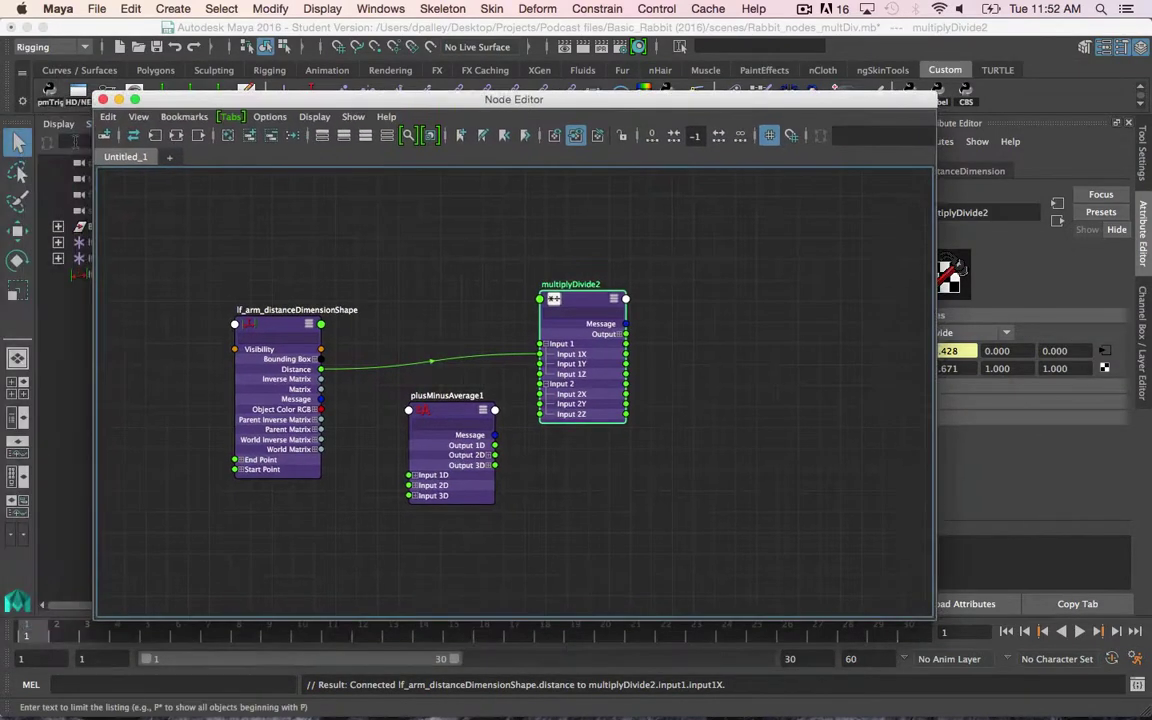
Create multiplyDivide3 from Utilities, place it right of multiplyDivide2, and expand its attributes.
{"action": "left_click", "coordinate": [104, 135]}
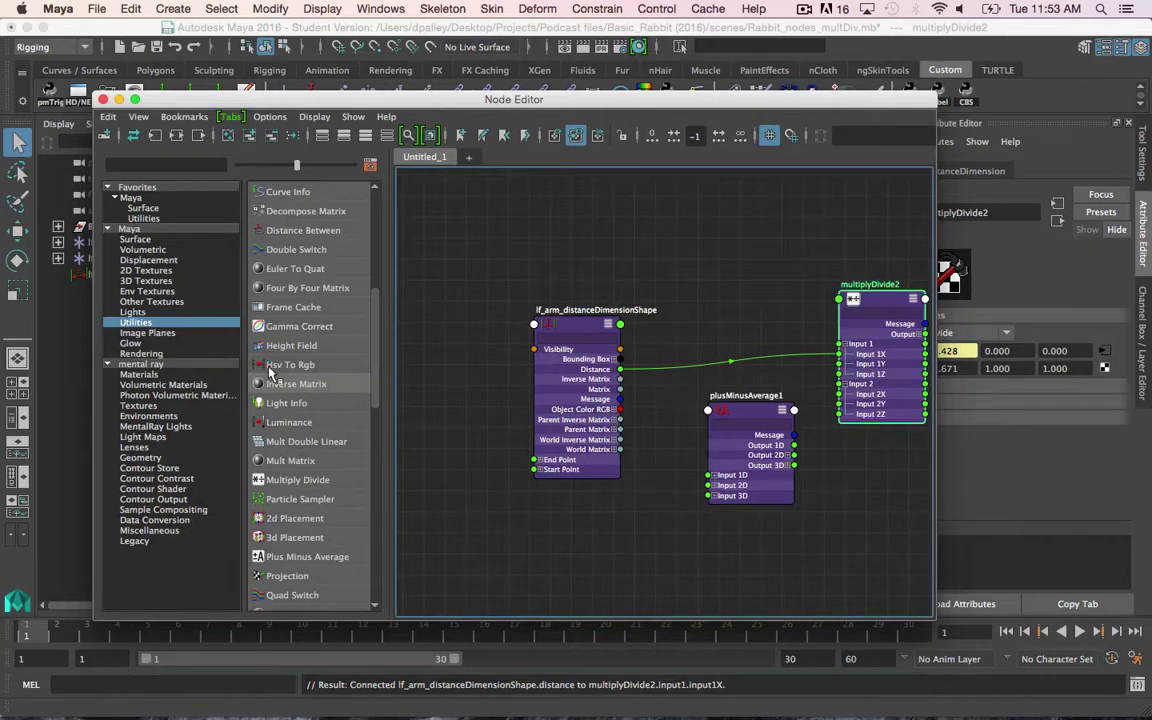
{"action": "middle_click_drag", "start_coordinate": [540, 415], "coordinate": [448, 418], "text": "alt"}
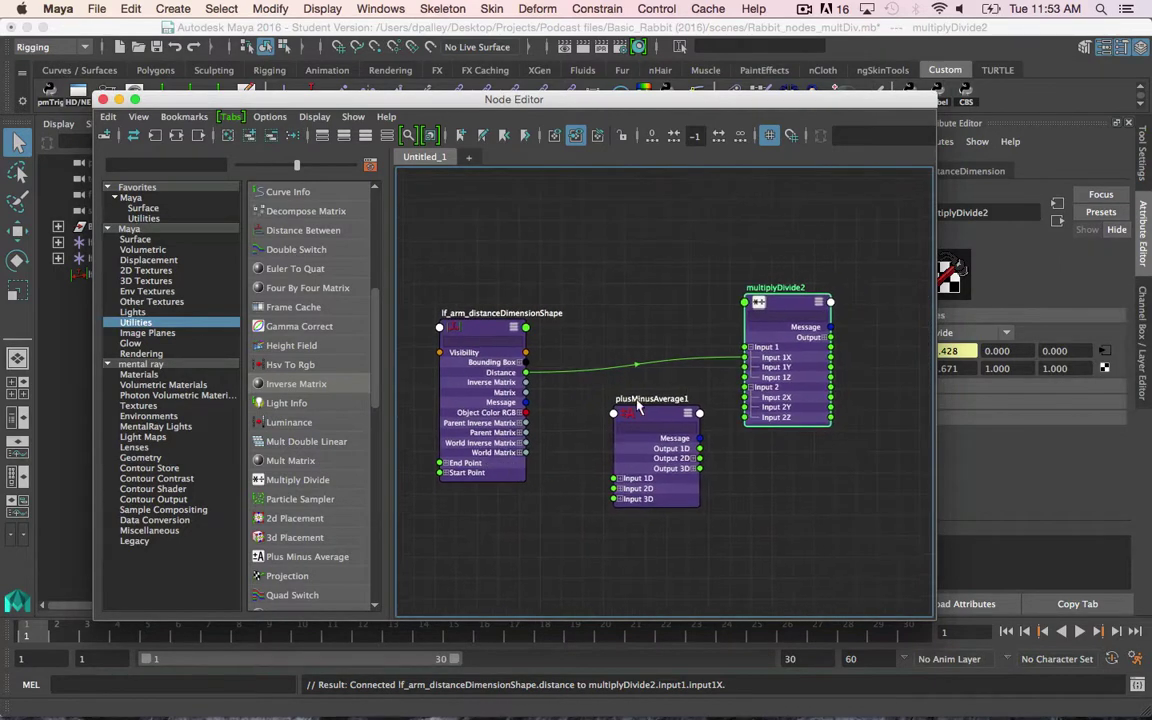
{"action": "left_click_drag", "start_coordinate": [705, 99], "coordinate": [632, 90]}
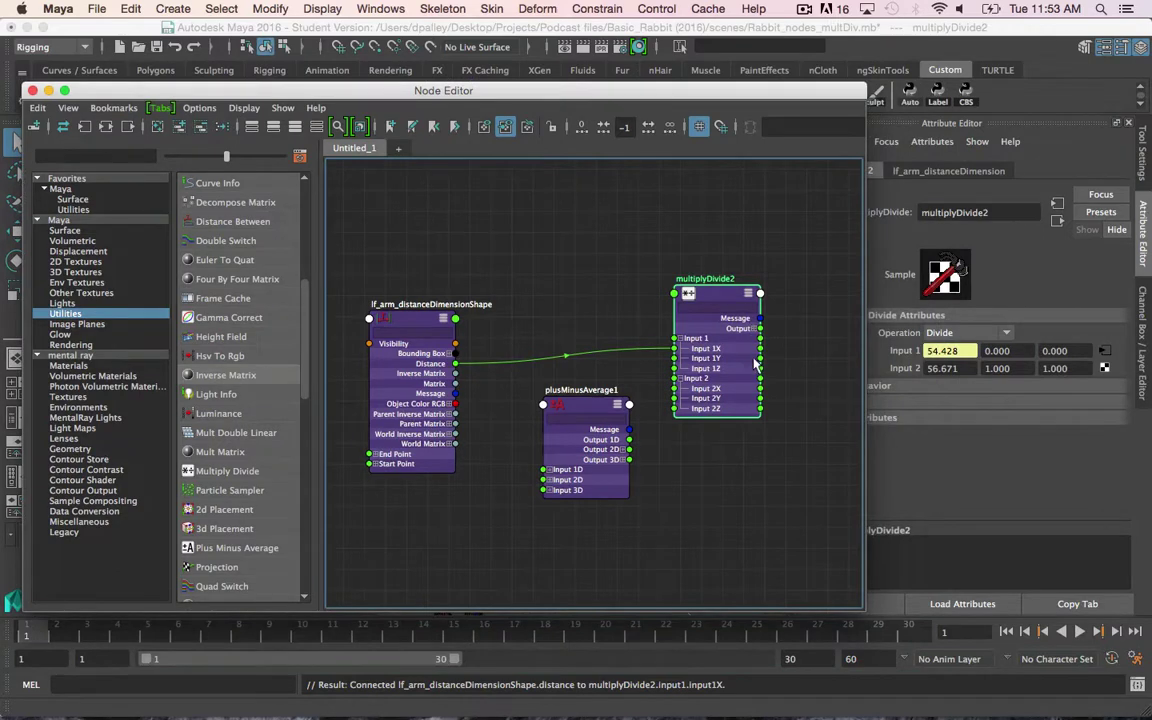
{"action": "left_click", "coordinate": [227, 471]}
{"action": "middle_click_drag", "start_coordinate": [618, 333], "coordinate": [490, 373], "text": "alt"}
{"action": "left_click_drag", "start_coordinate": [490, 373], "coordinate": [712, 344]}
{"action": "key", "text": "3"}
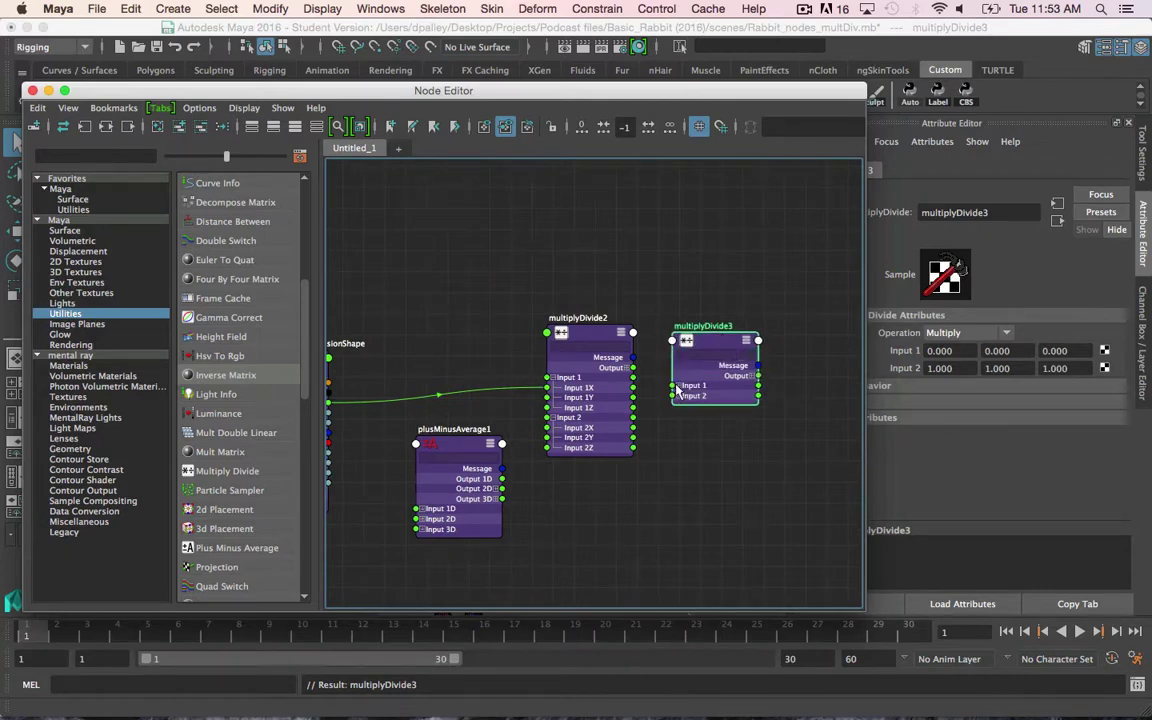
Connect multiplyDivide2's Output X into multiplyDivide3's Input 1X, reading 0.960.
{"action": "left_click", "coordinate": [628, 369]}
{"action": "left_click_drag", "start_coordinate": [632, 377], "coordinate": [674, 396]}
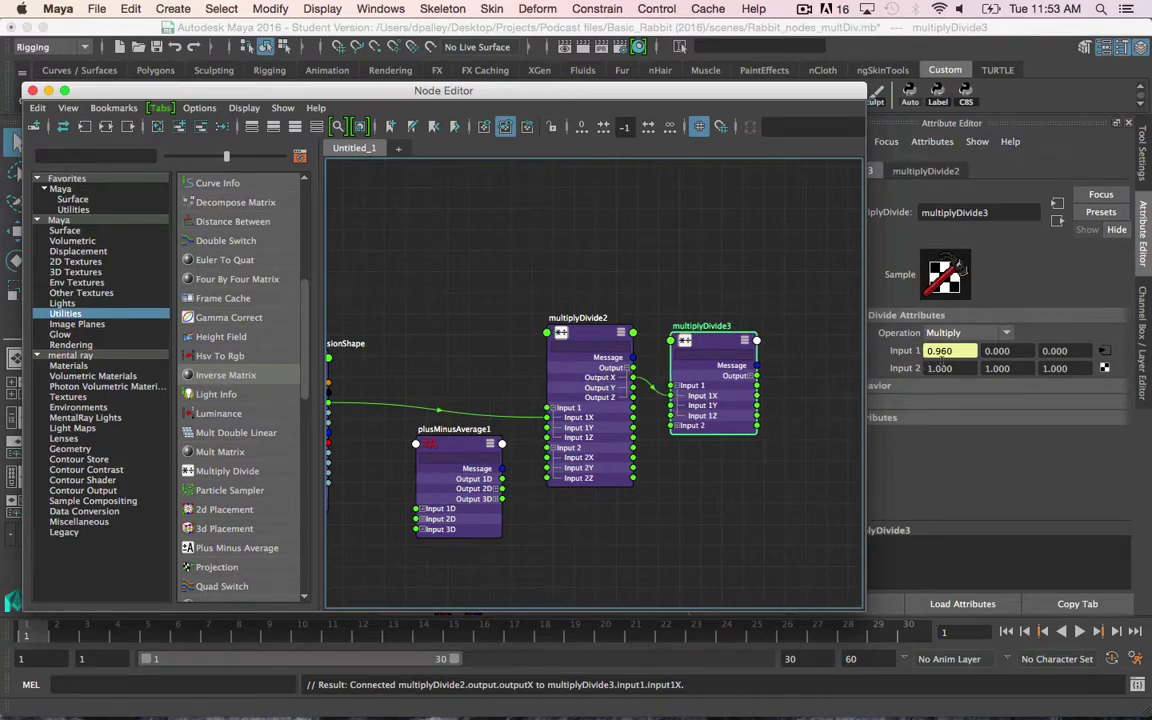
{"action": "left_click_drag", "start_coordinate": [552, 88], "coordinate": [331, 86]}
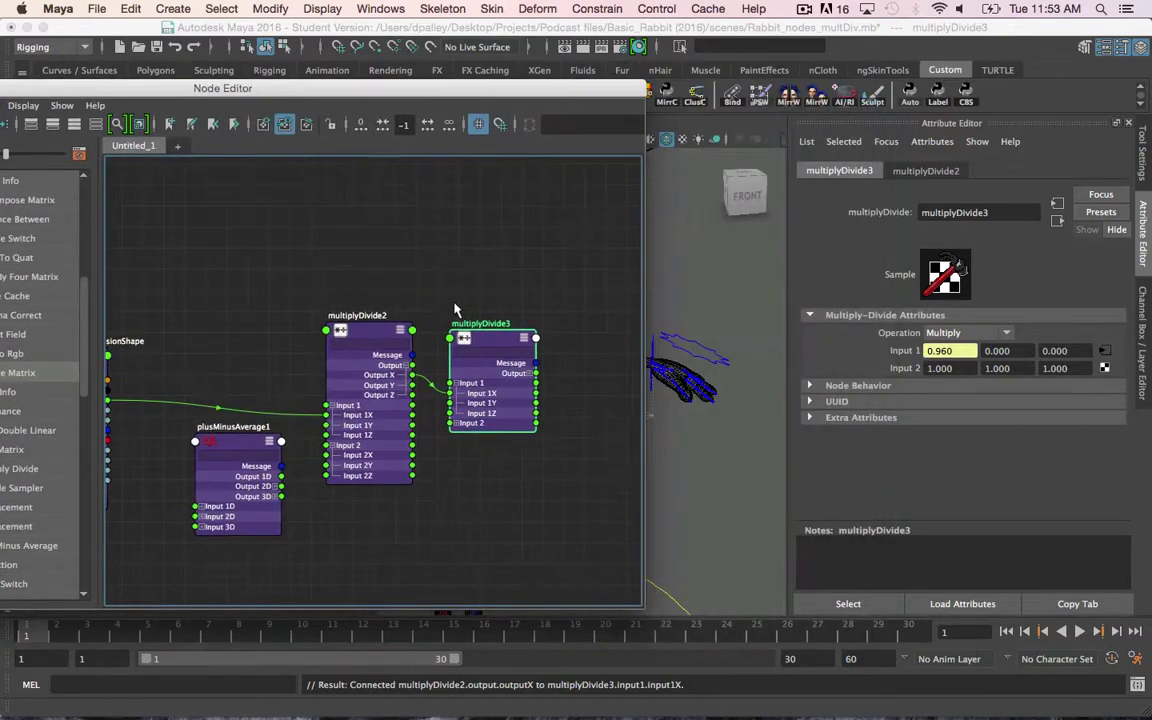
{"action": "scroll", "coordinate": [432, 334], "scroll_direction": "down", "scroll_amount": 1}
{"action": "middle_click_drag", "start_coordinate": [381, 331], "coordinate": [465, 325]}
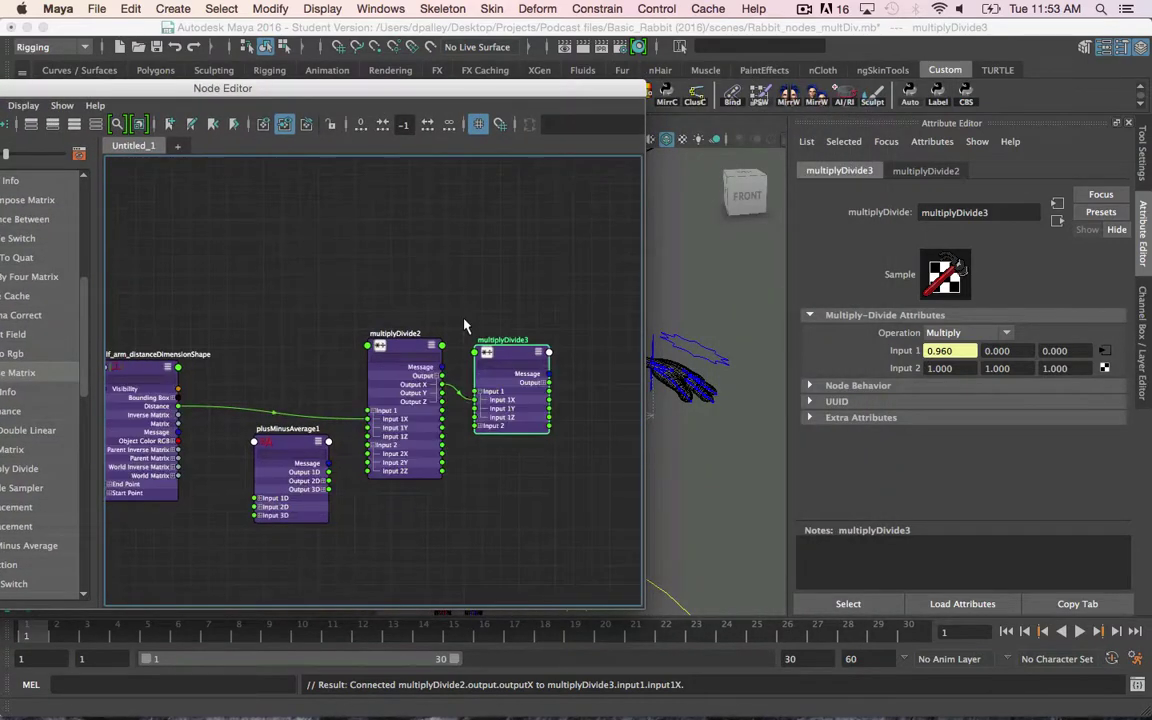